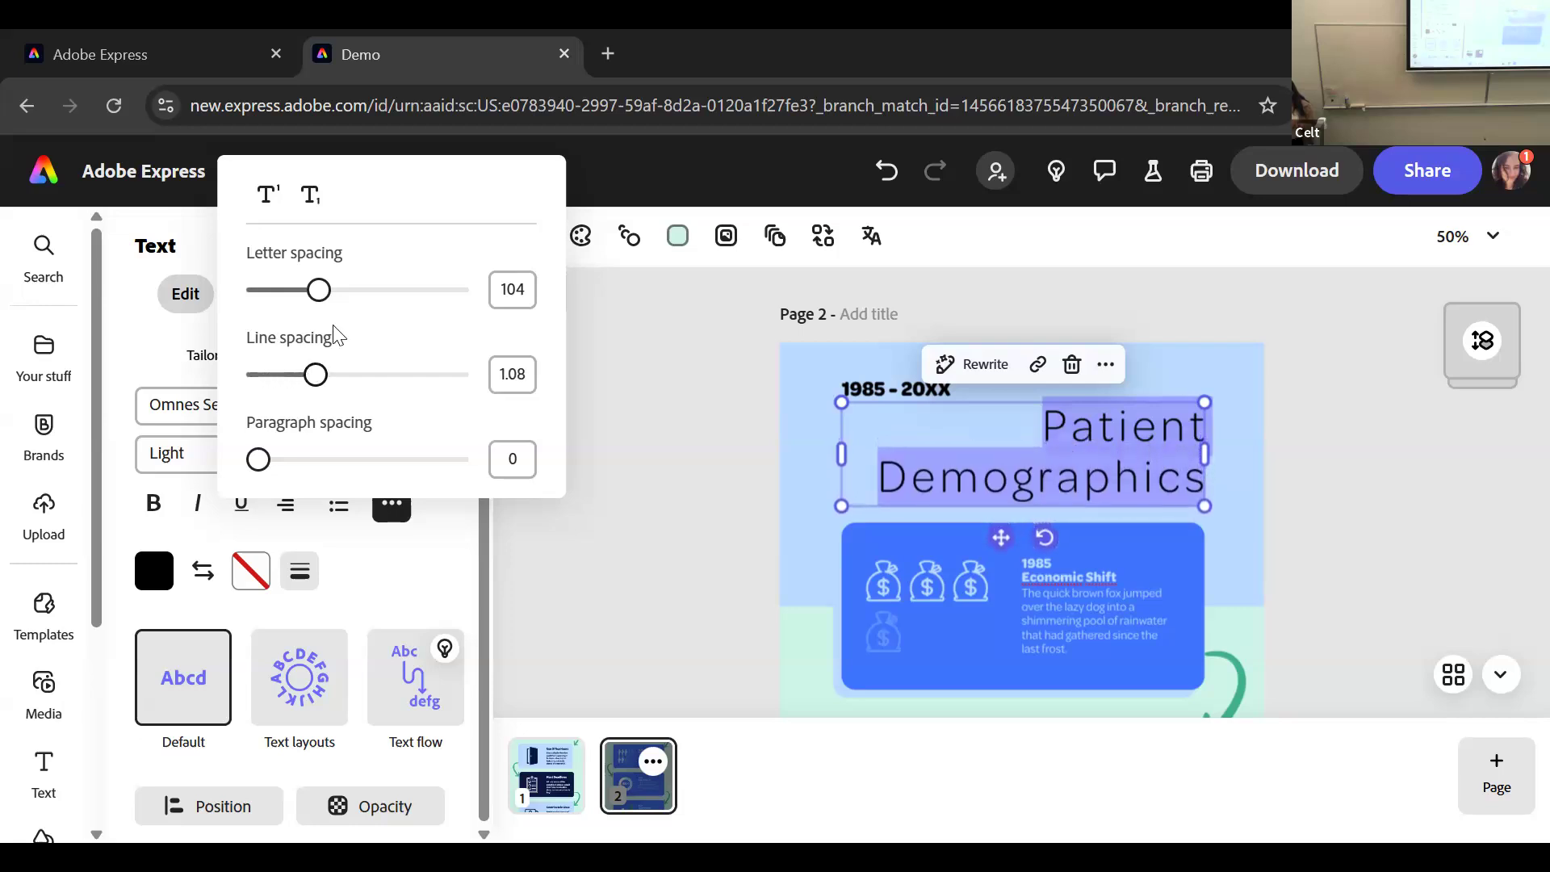
Tighten the letter spacing of the Patient Demographics heading and set its font weight to SemiBold
drag(346, 292, 302, 299)
click(814, 465)
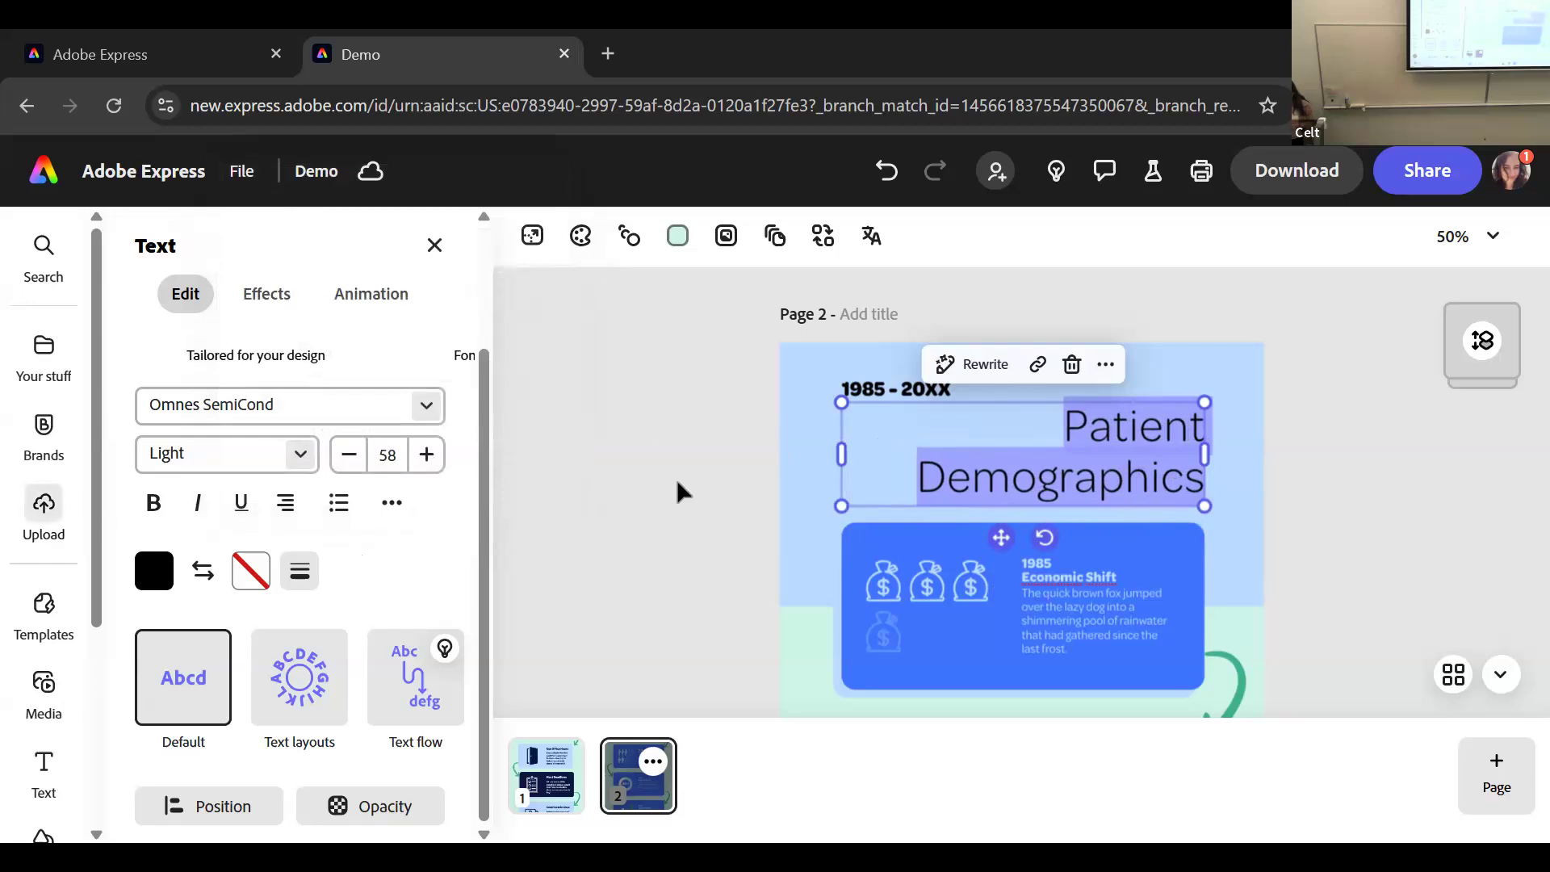
click(300, 471)
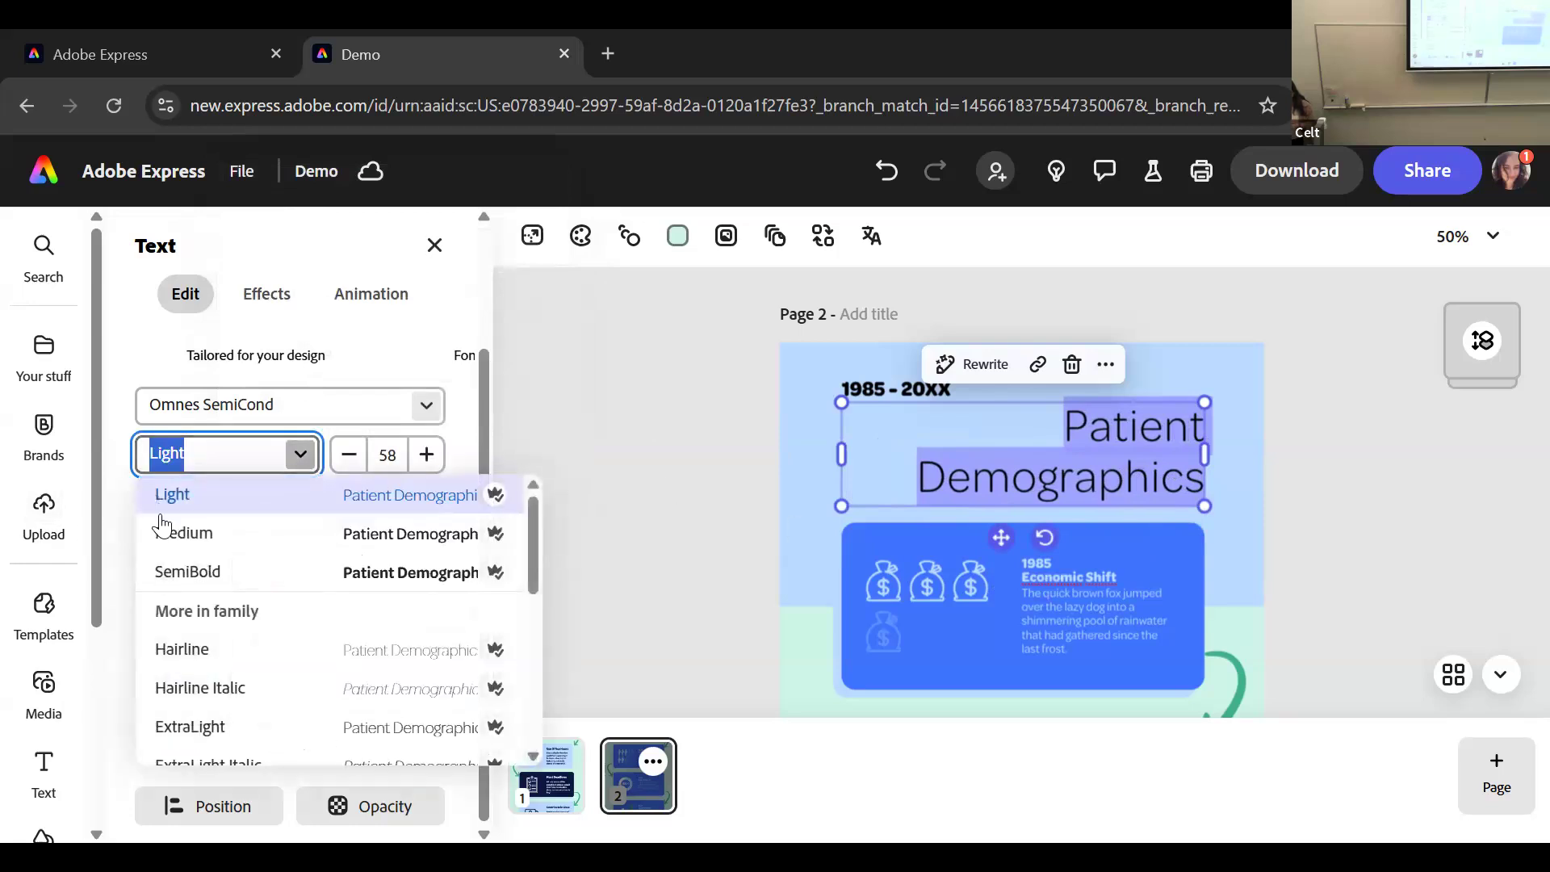
click(221, 533)
click(295, 456)
click(201, 571)
click(916, 440)
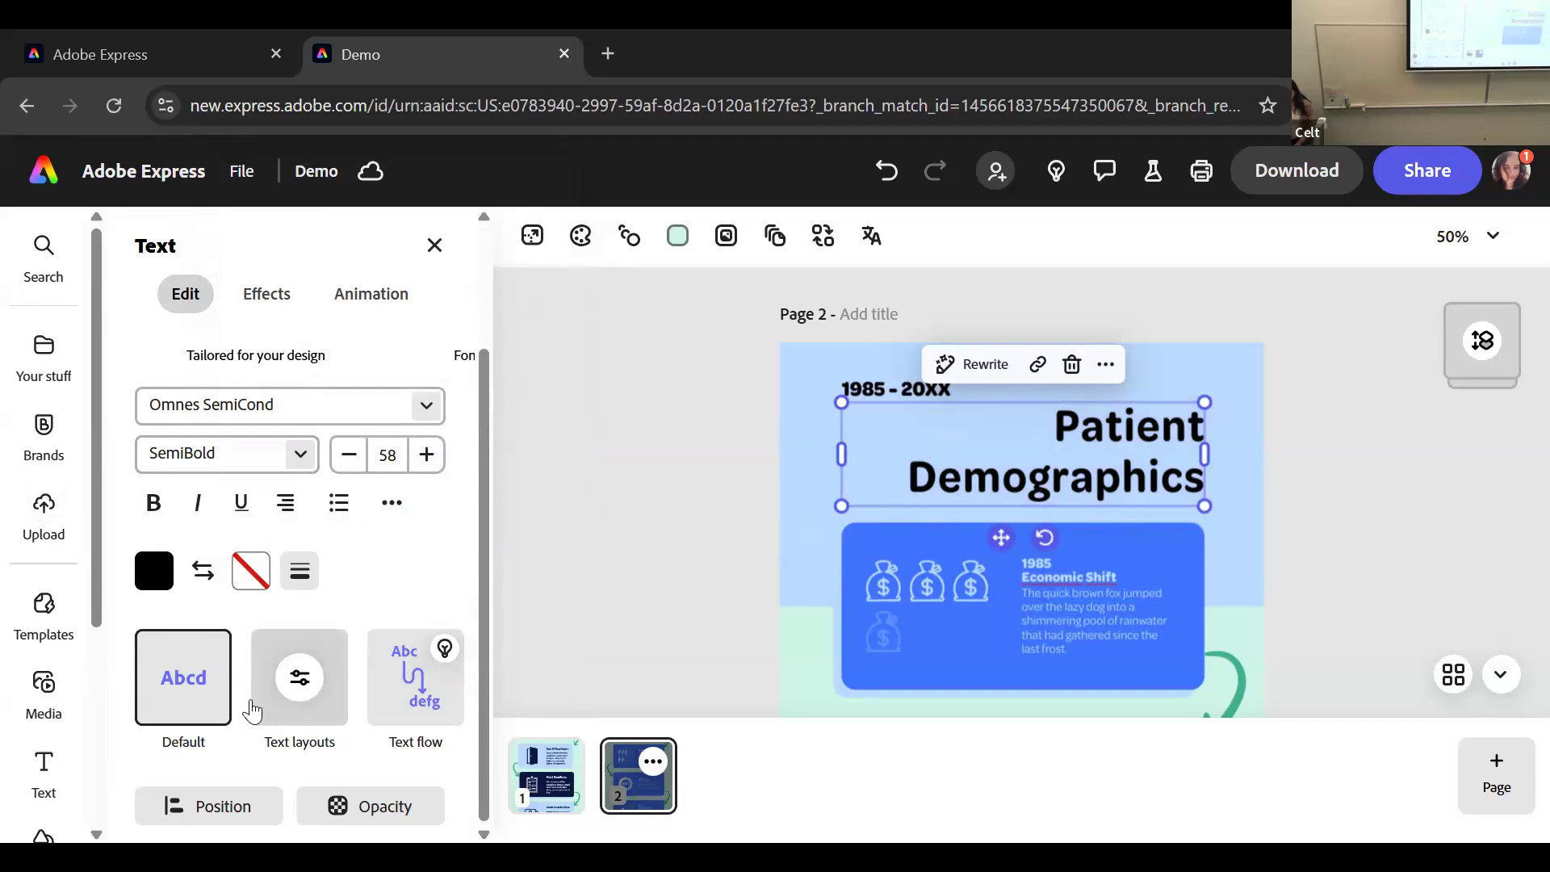
Apply the Classic shadow effect to the Patient Demographics heading
click(266, 296)
scroll(368, 679, up, 2)
scroll(373, 679, down, 2)
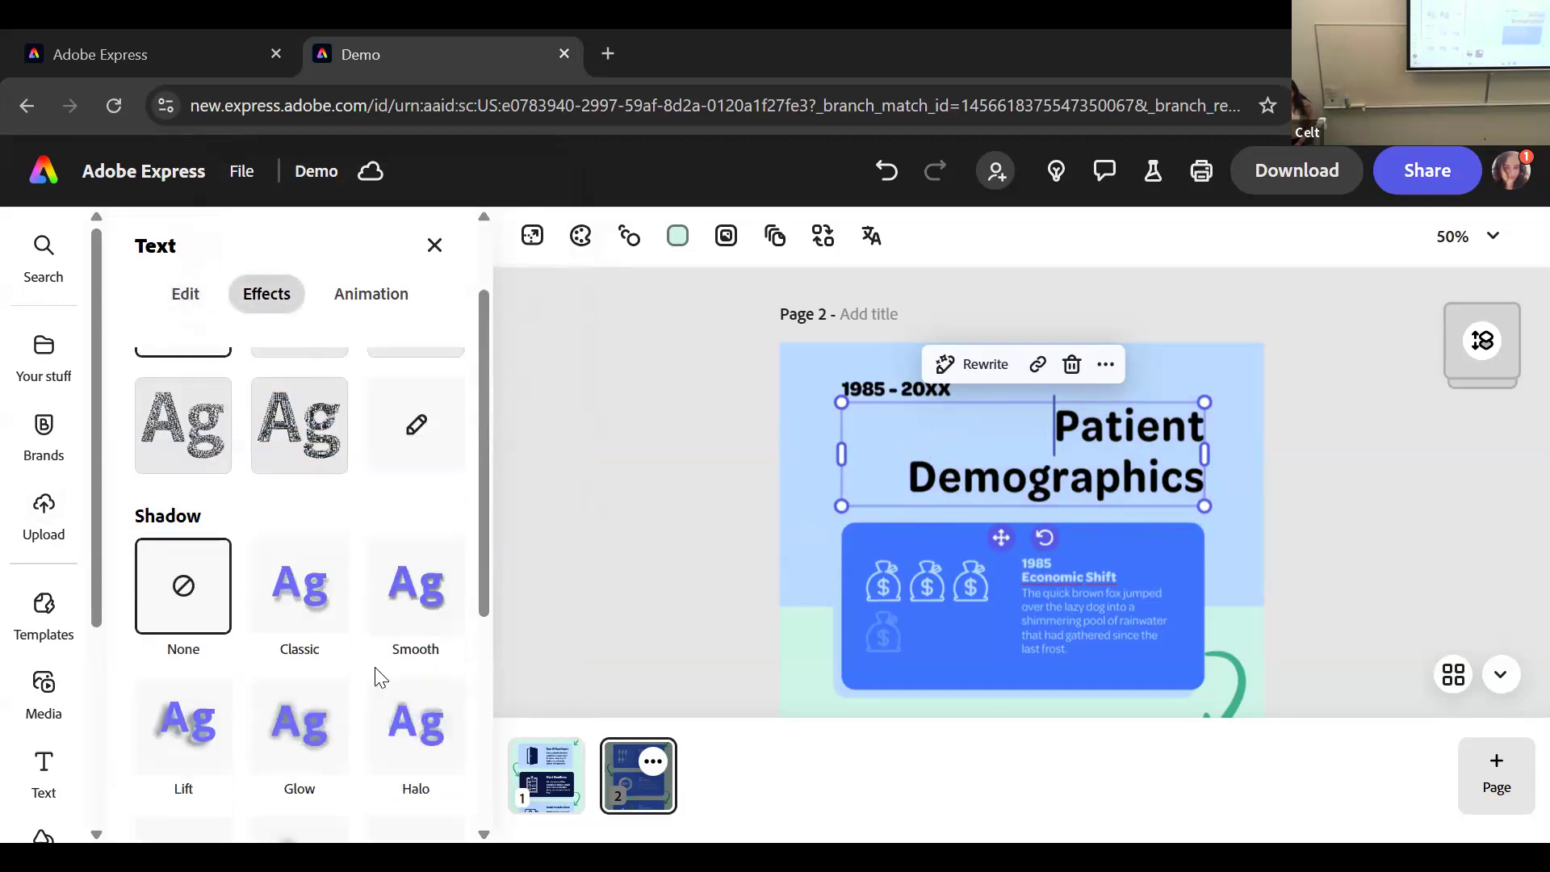
scroll(347, 614, down, 3)
scroll(349, 622, up, 3)
scroll(355, 624, down, 2)
scroll(358, 624, up, 2)
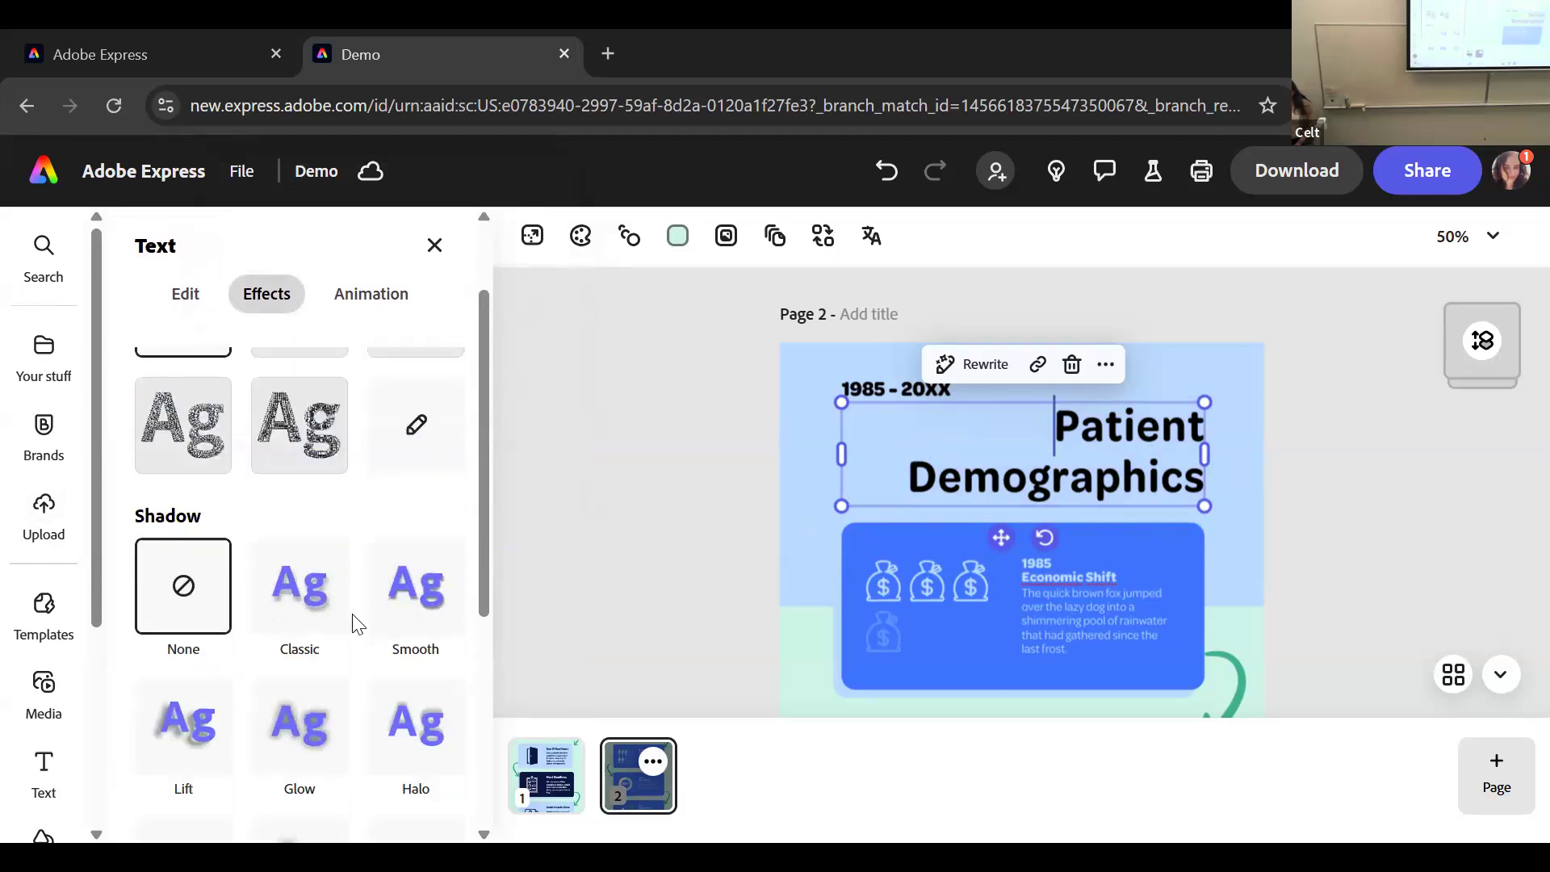
click(304, 600)
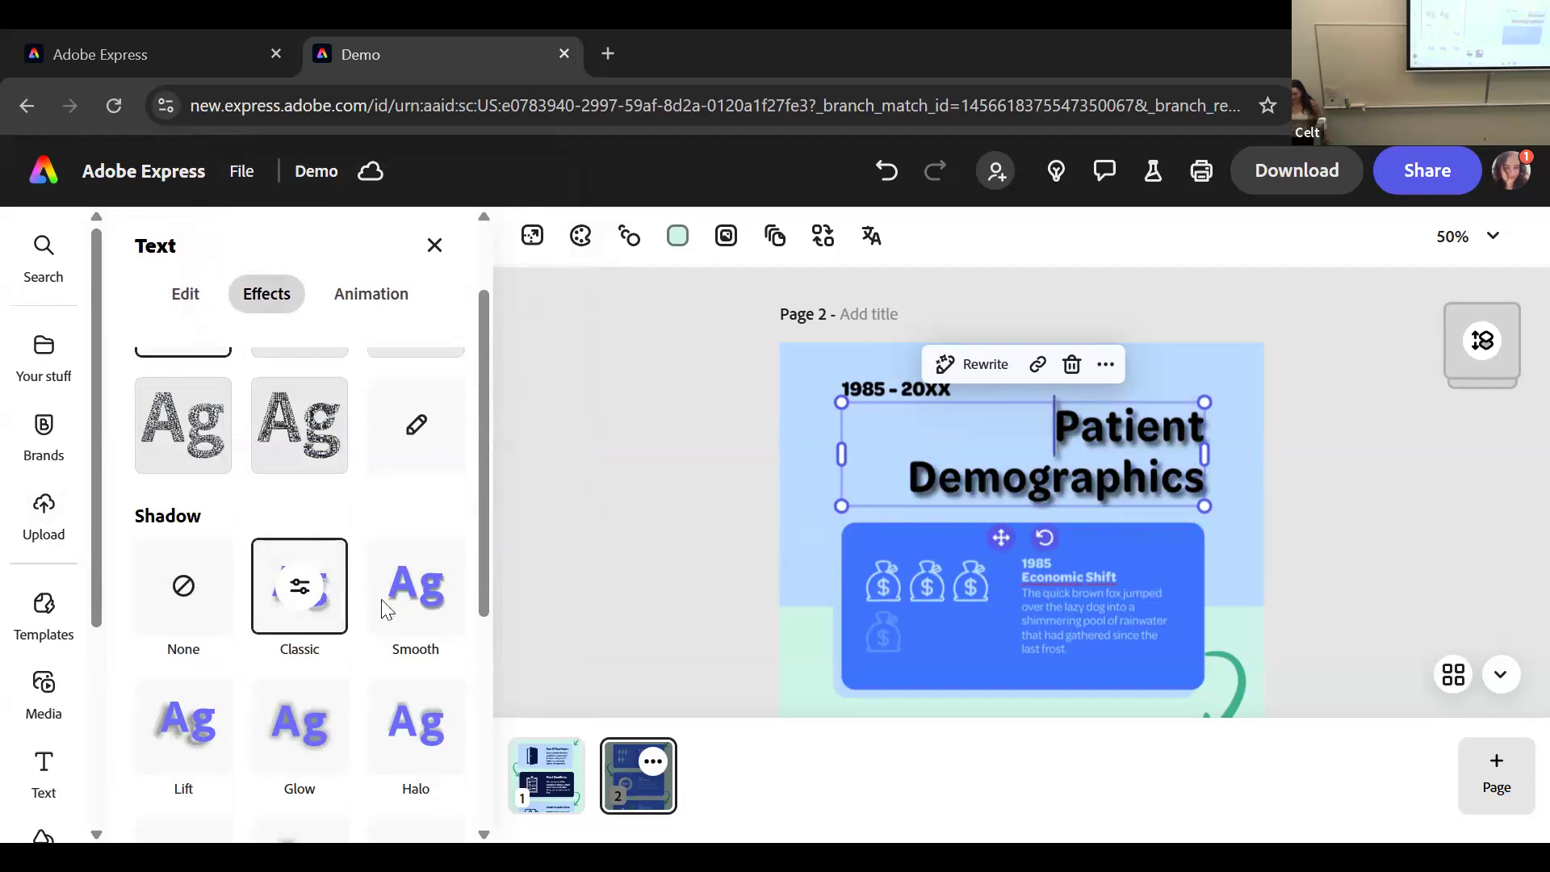
Try the blue generated text effect on the heading and reset the generated effect to none
scroll(364, 614, up, 2)
click(310, 447)
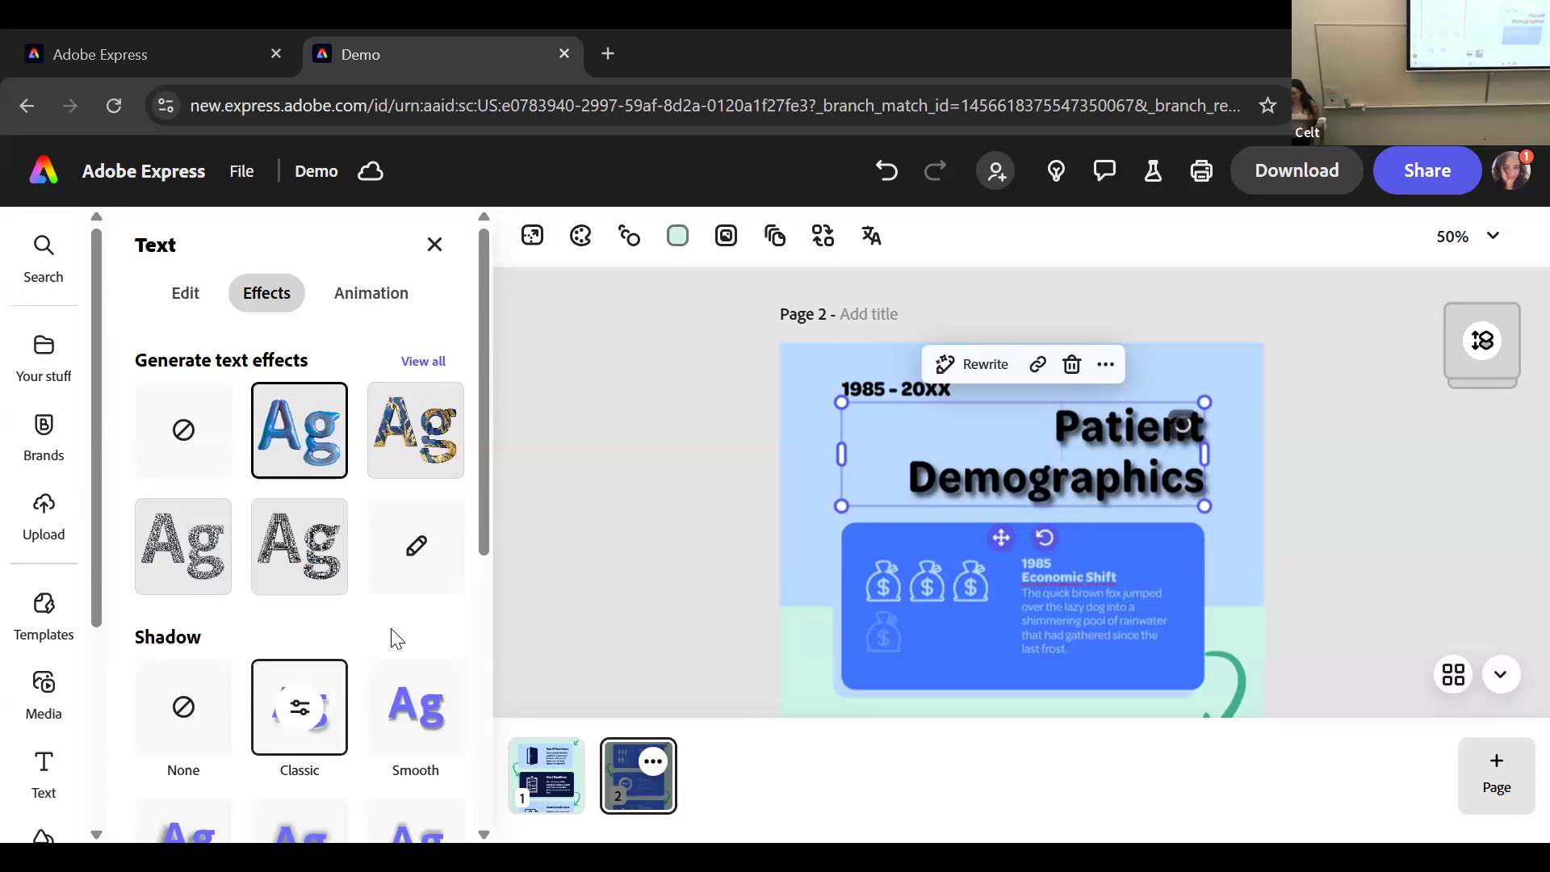
scroll(395, 633, down, 2)
scroll(400, 638, up, 2)
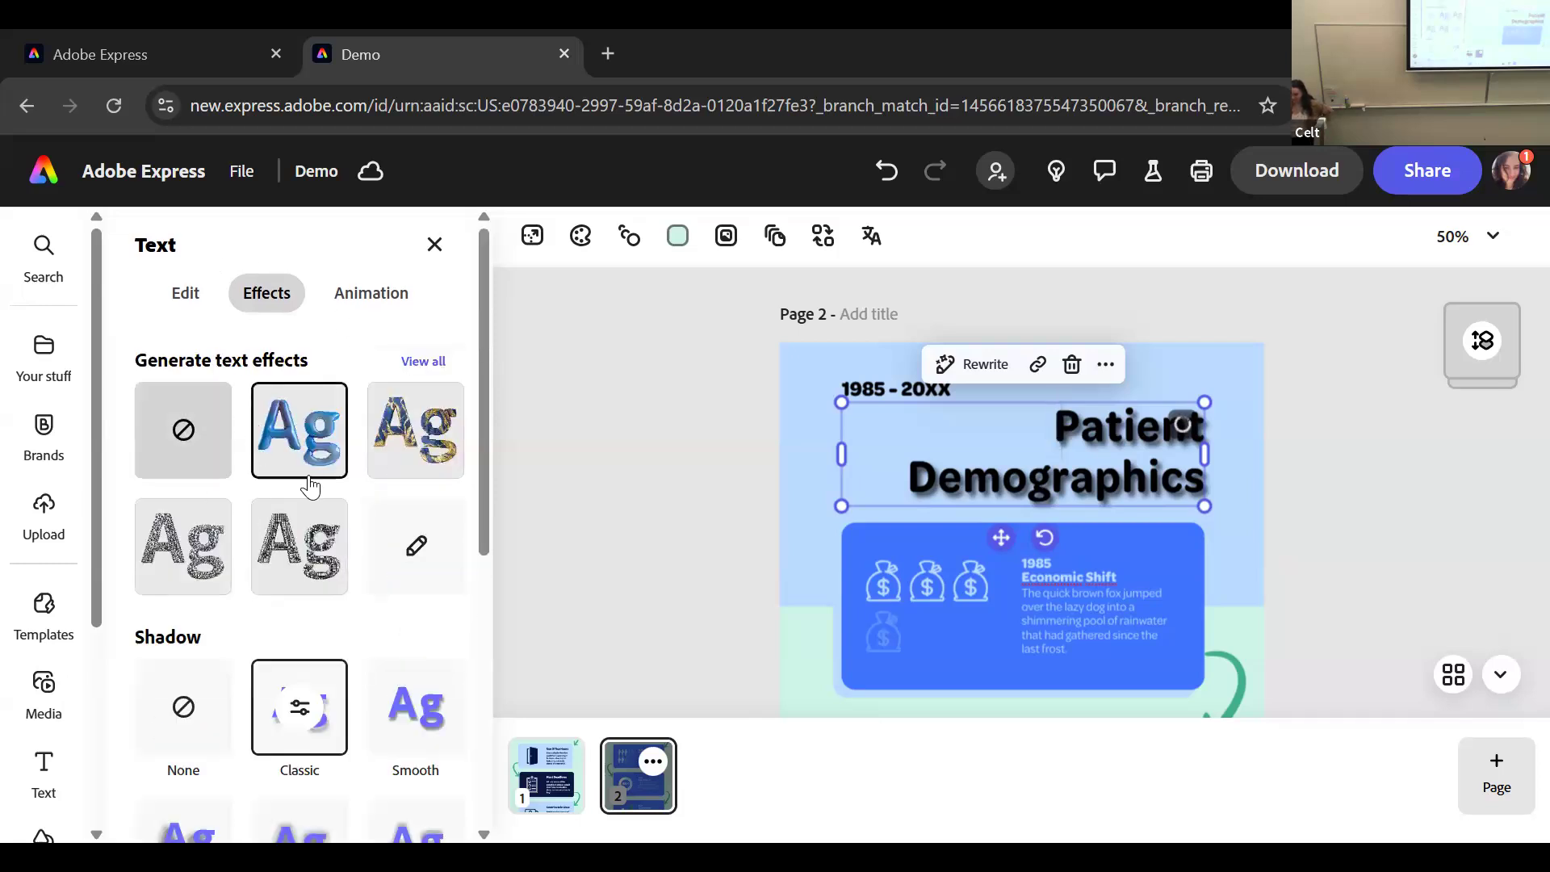
scroll(361, 696, down, 3)
scroll(363, 698, up, 3)
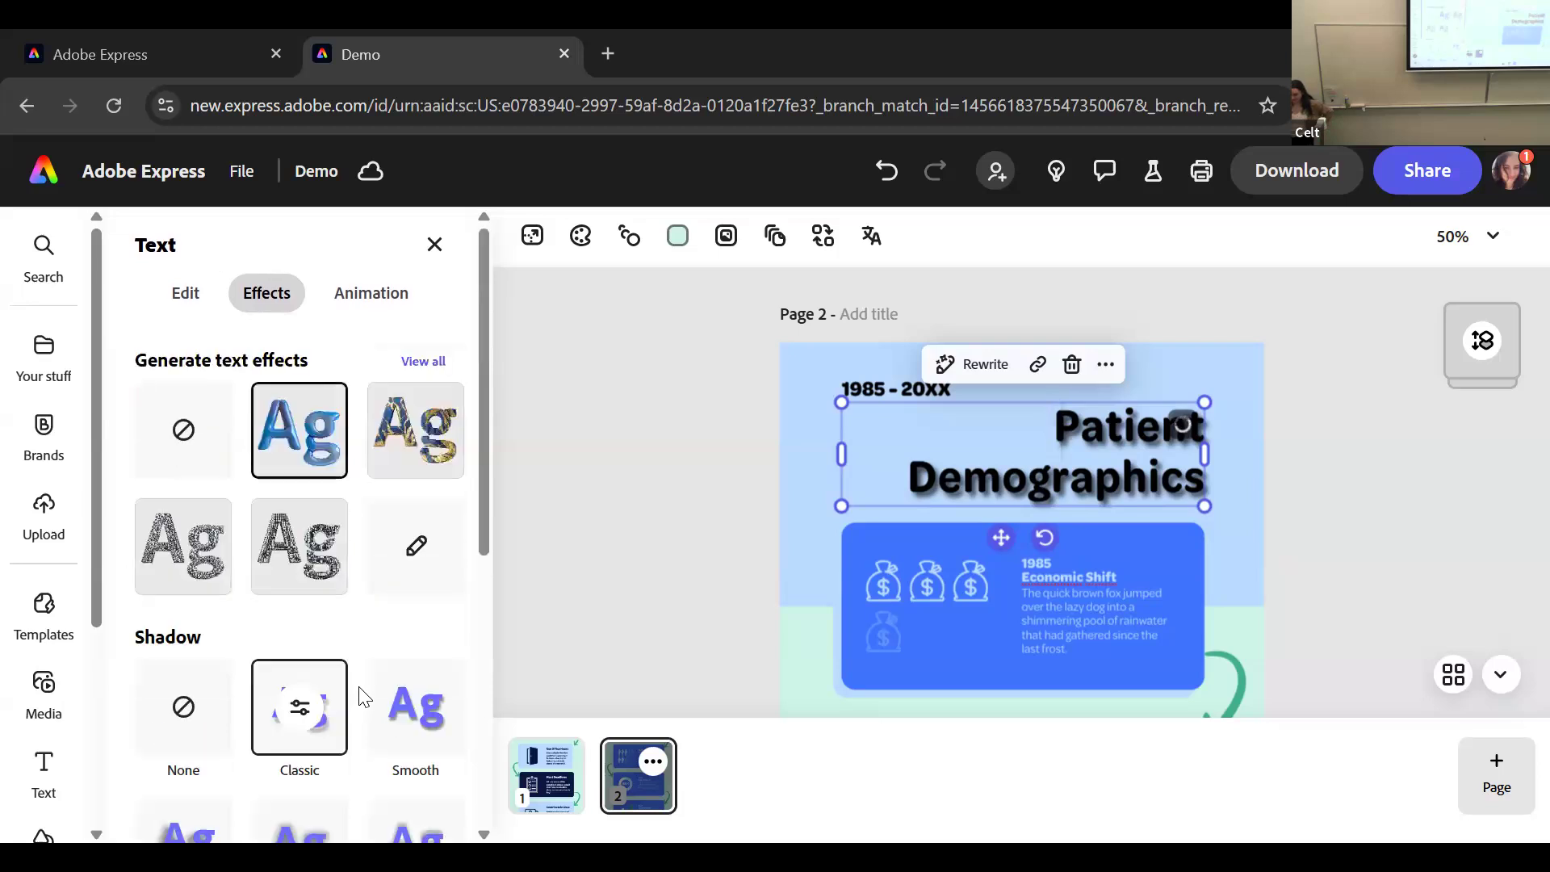
click(173, 409)
Try a solid rectangular background shape behind the heading and set the shape back to none
scroll(470, 578, down, 5)
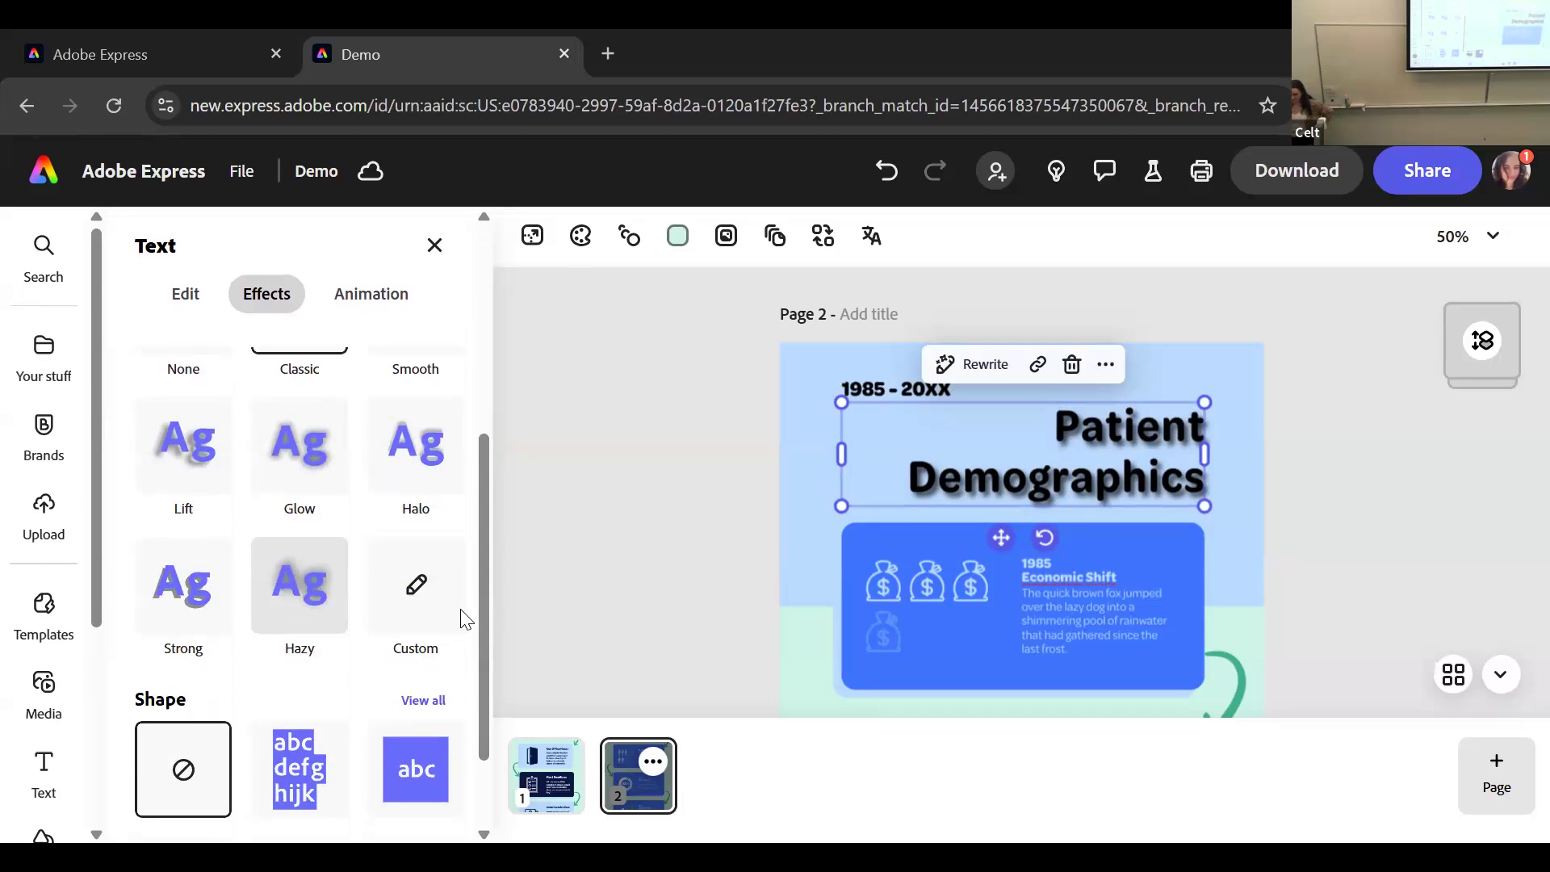
click(391, 801)
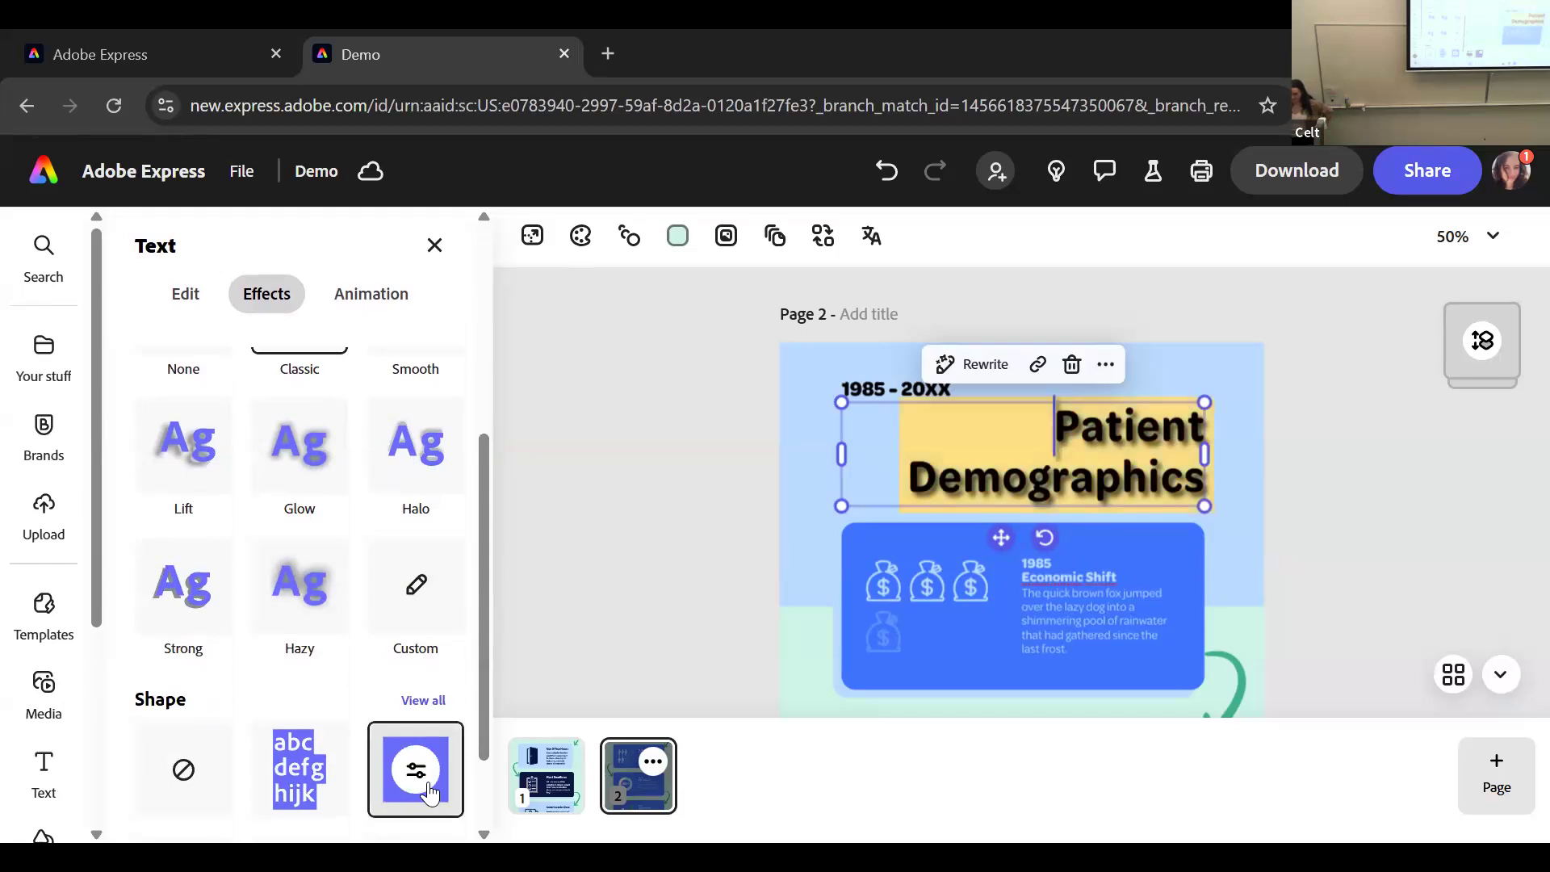
click(186, 775)
drag(483, 576, 482, 274)
click(372, 293)
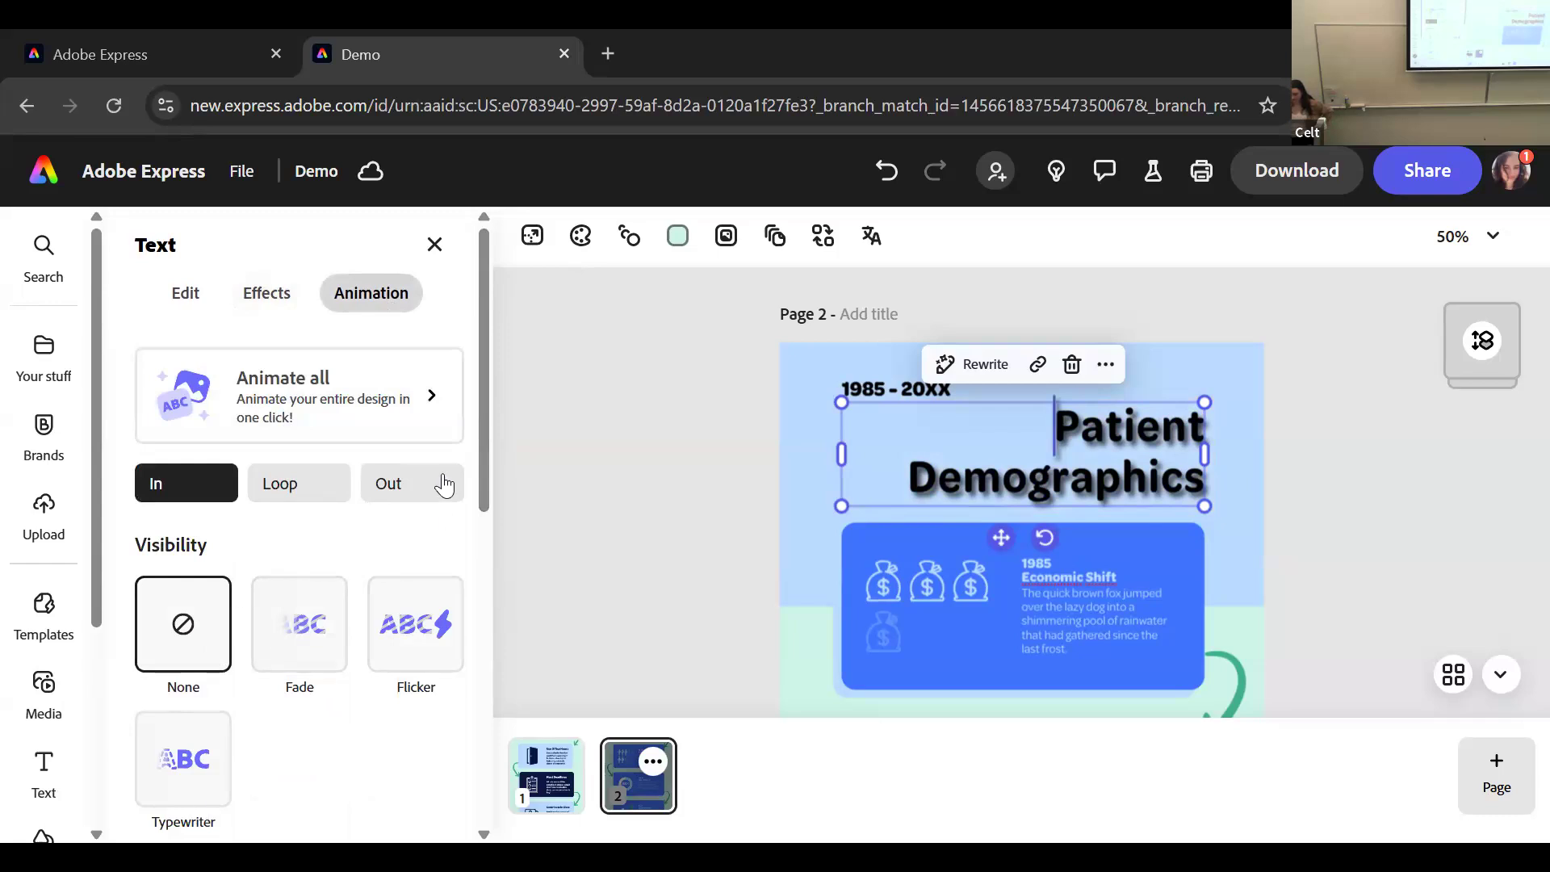
Try filling the heading text with the light blue #B9DAFE sampled from the page background, and undo the color change
click(188, 298)
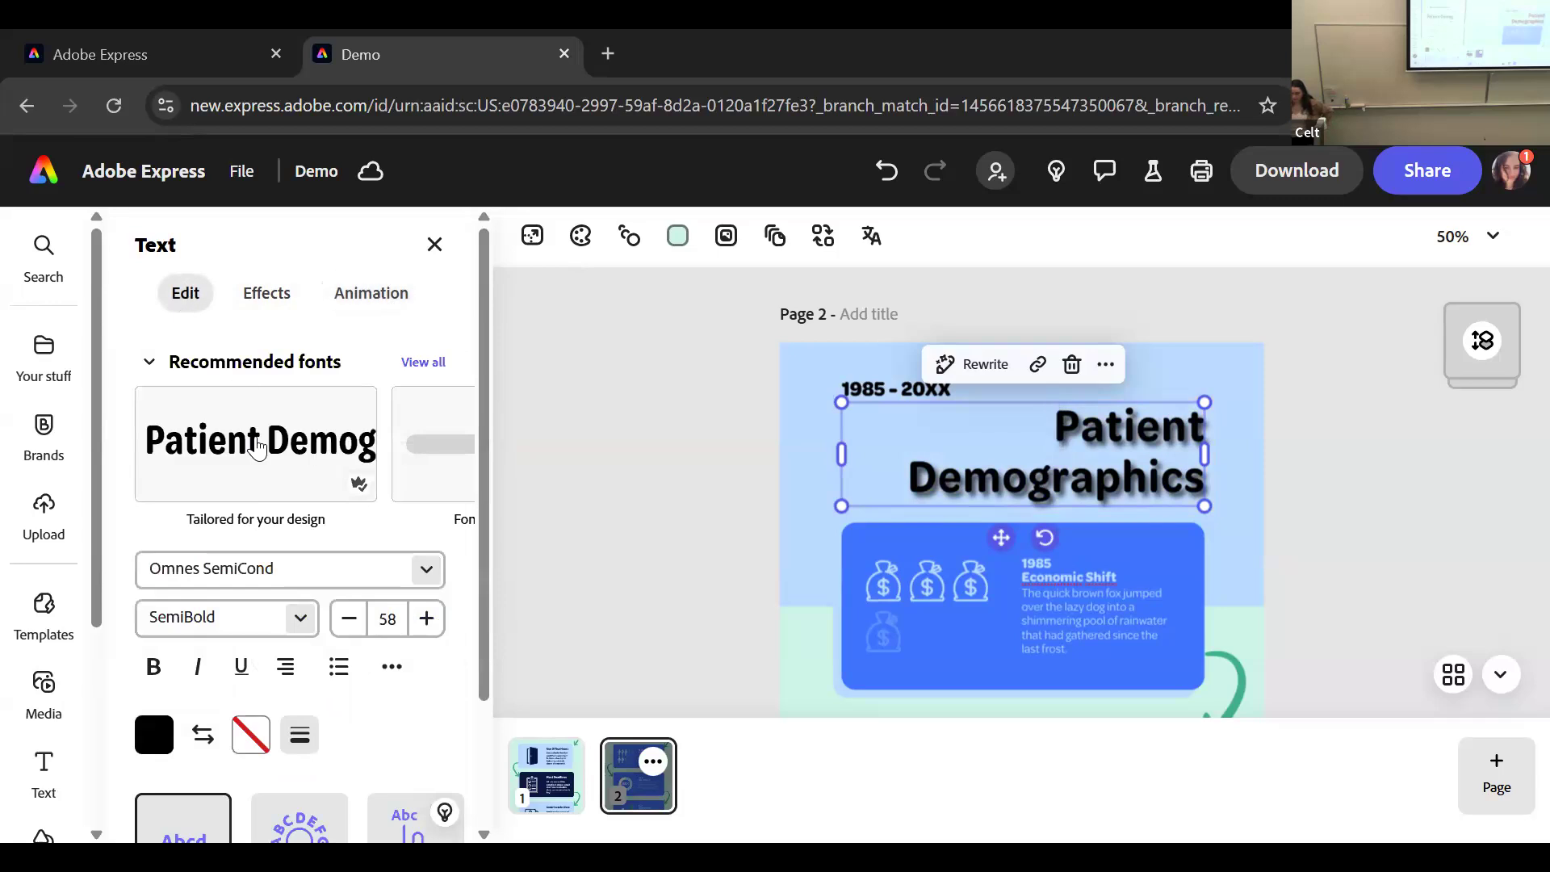
double_click(1123, 479)
drag(1051, 416, 1219, 499)
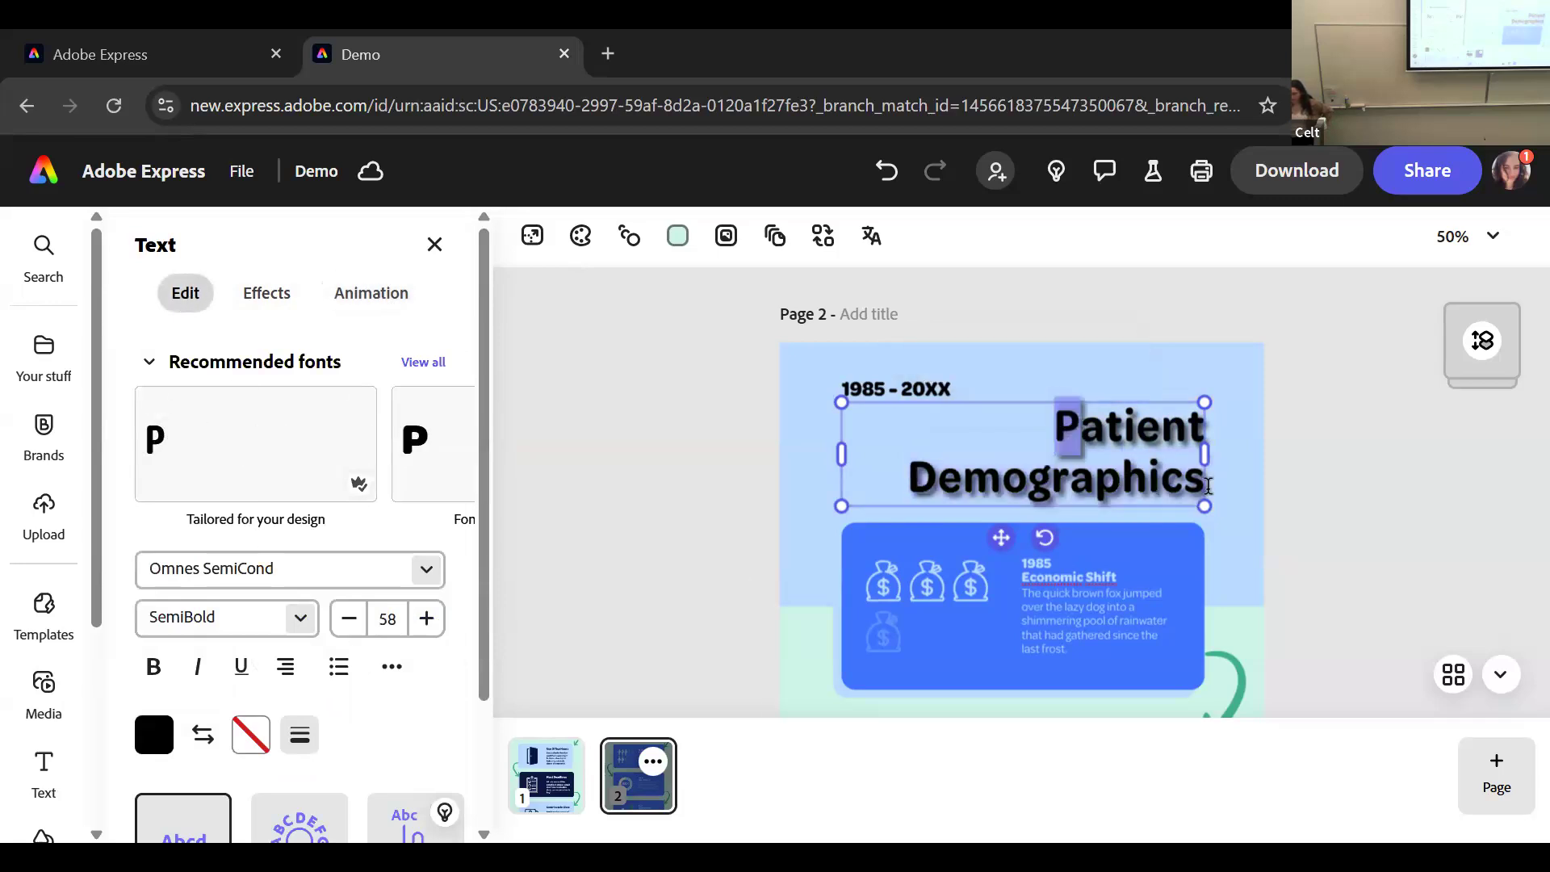
click(154, 736)
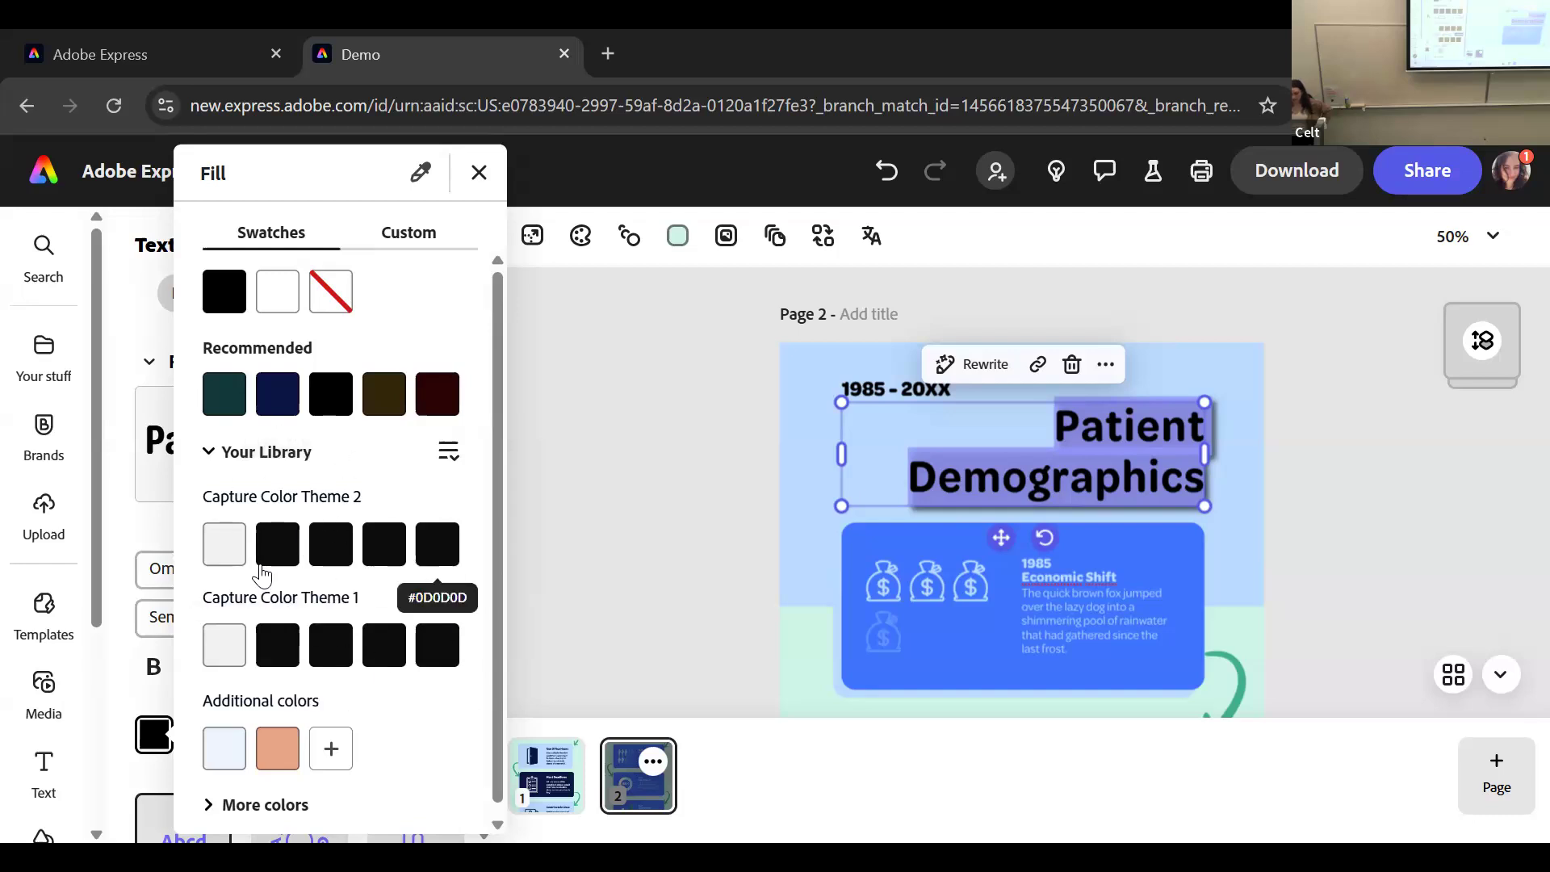
click(413, 239)
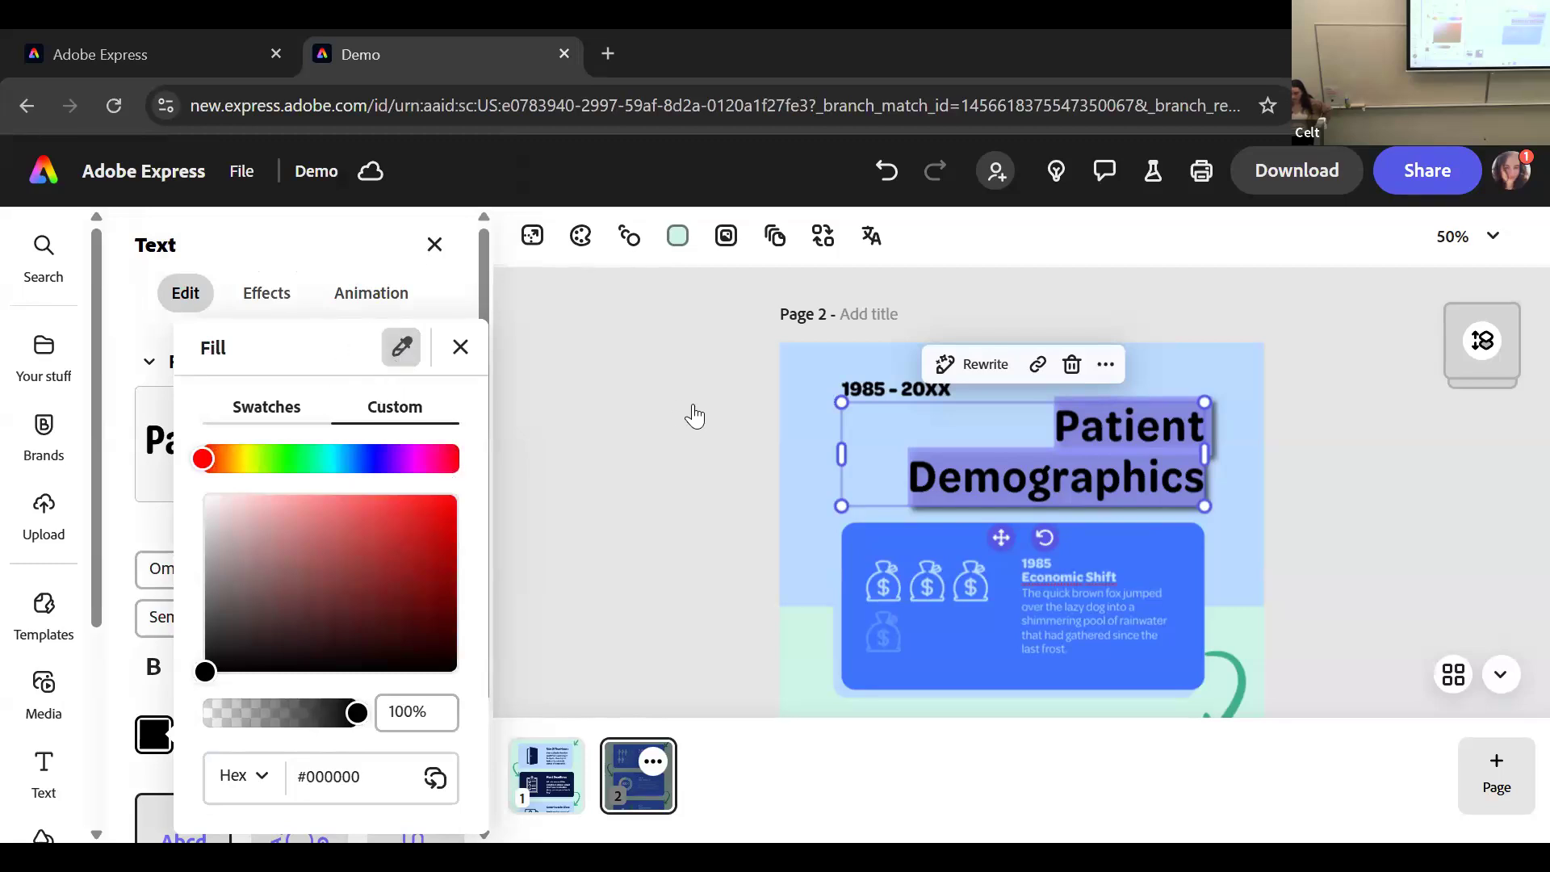
click(811, 391)
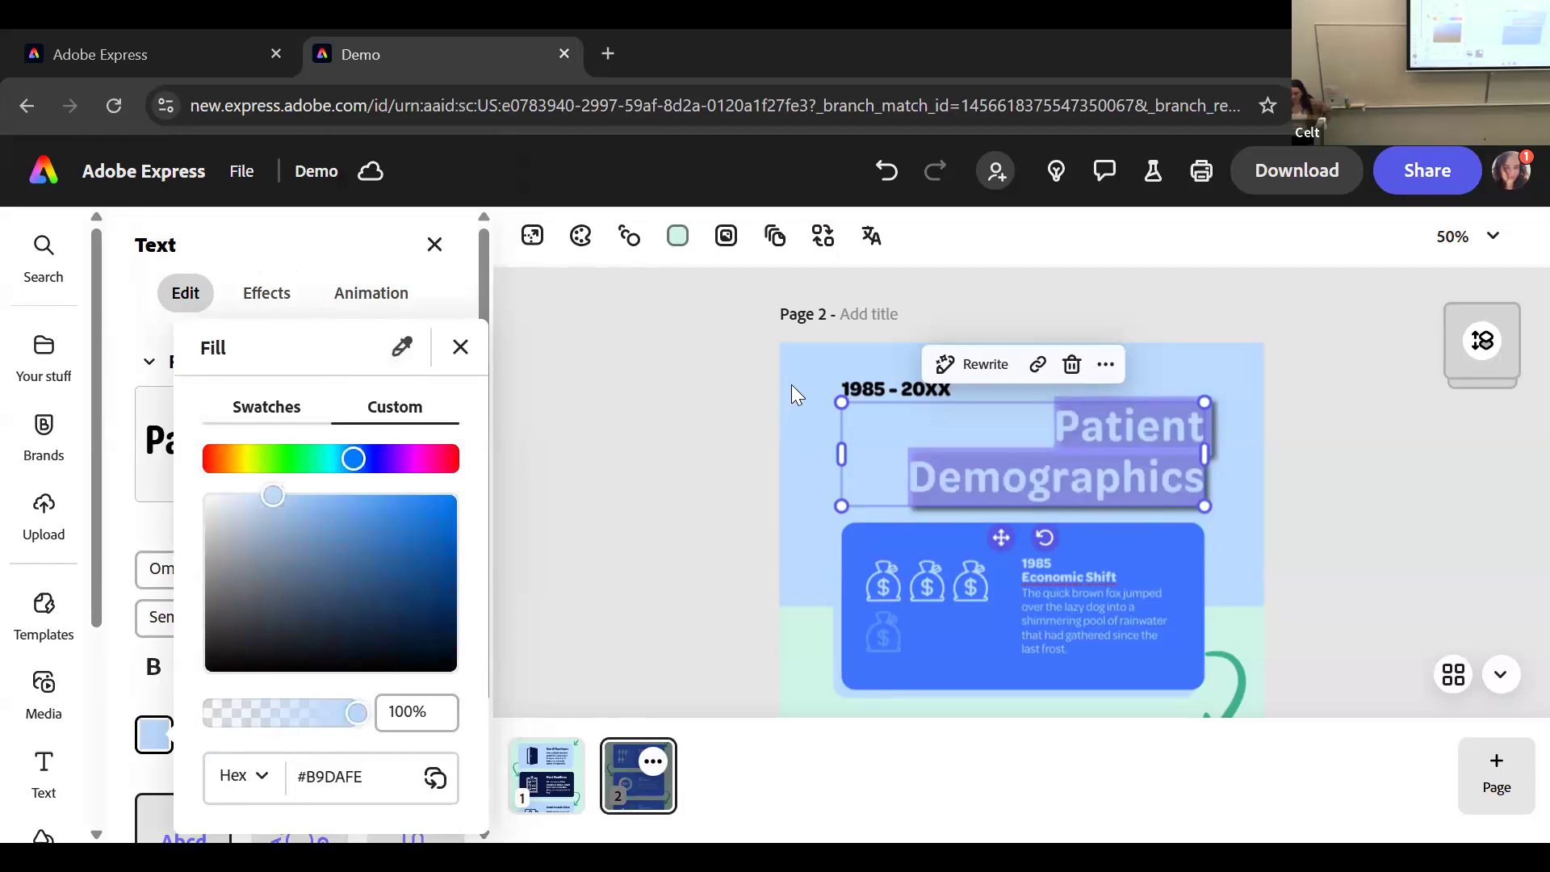
click(833, 452)
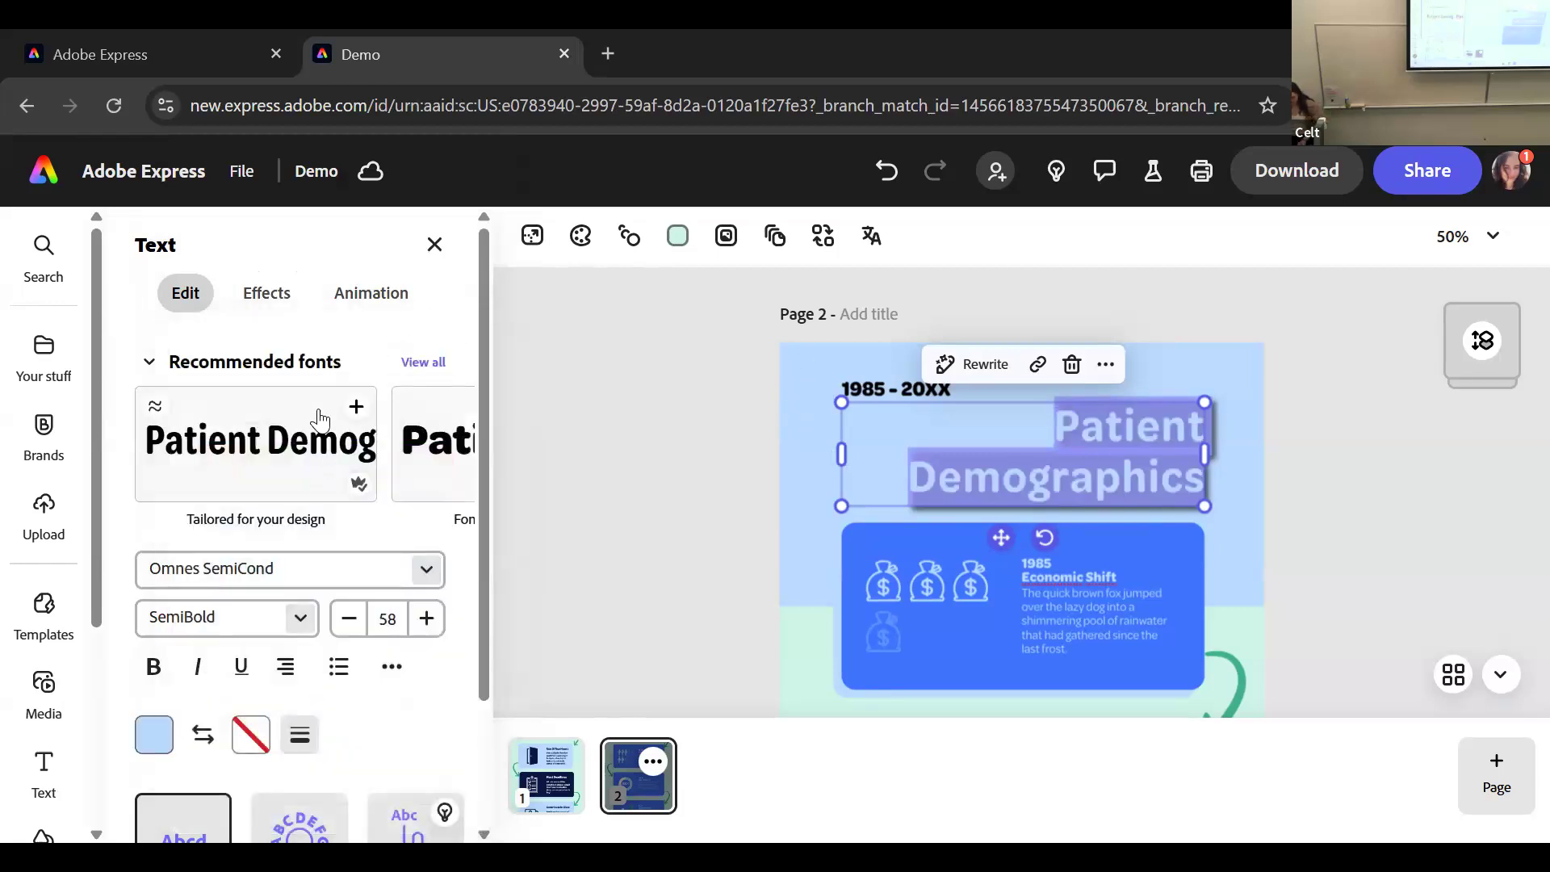
key(ctrl+z)
click(791, 451)
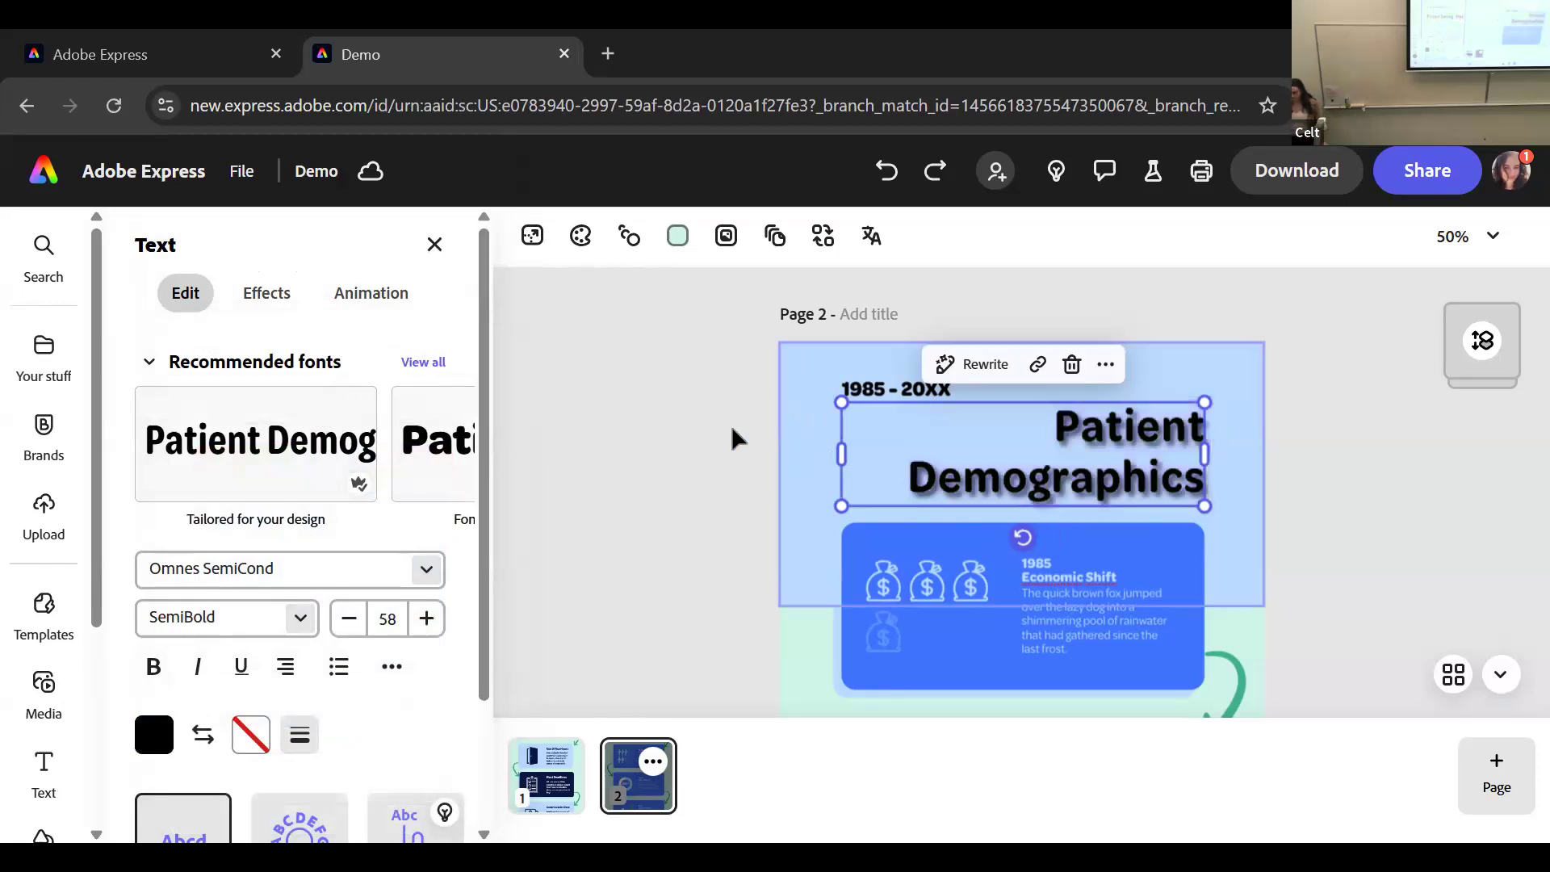
scroll(395, 517, down, 2)
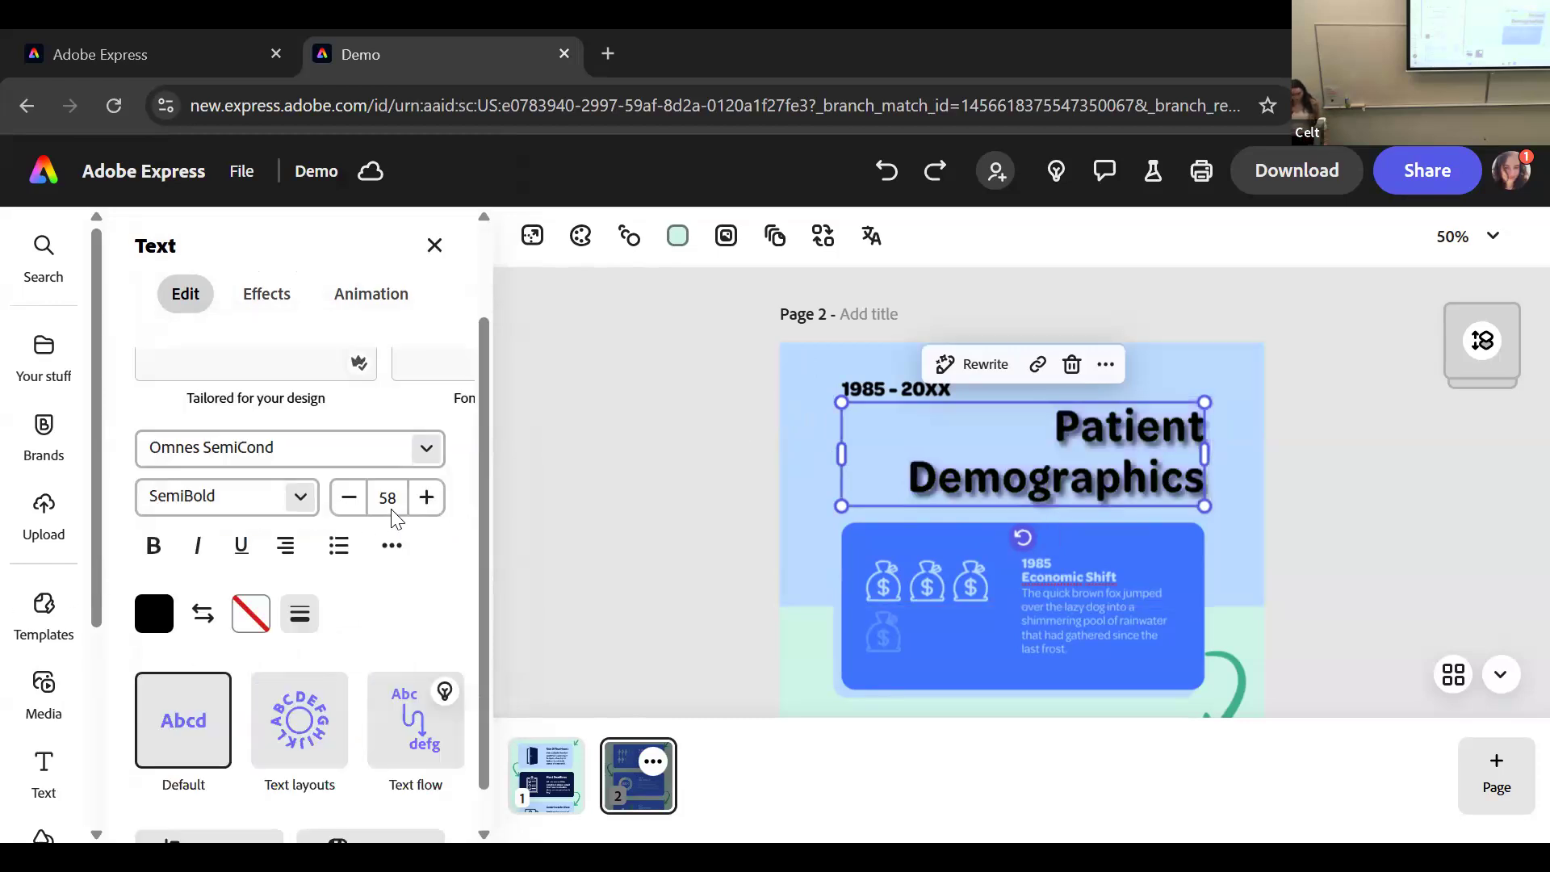
scroll(395, 517, up, 2)
mouse_move(345, 432)
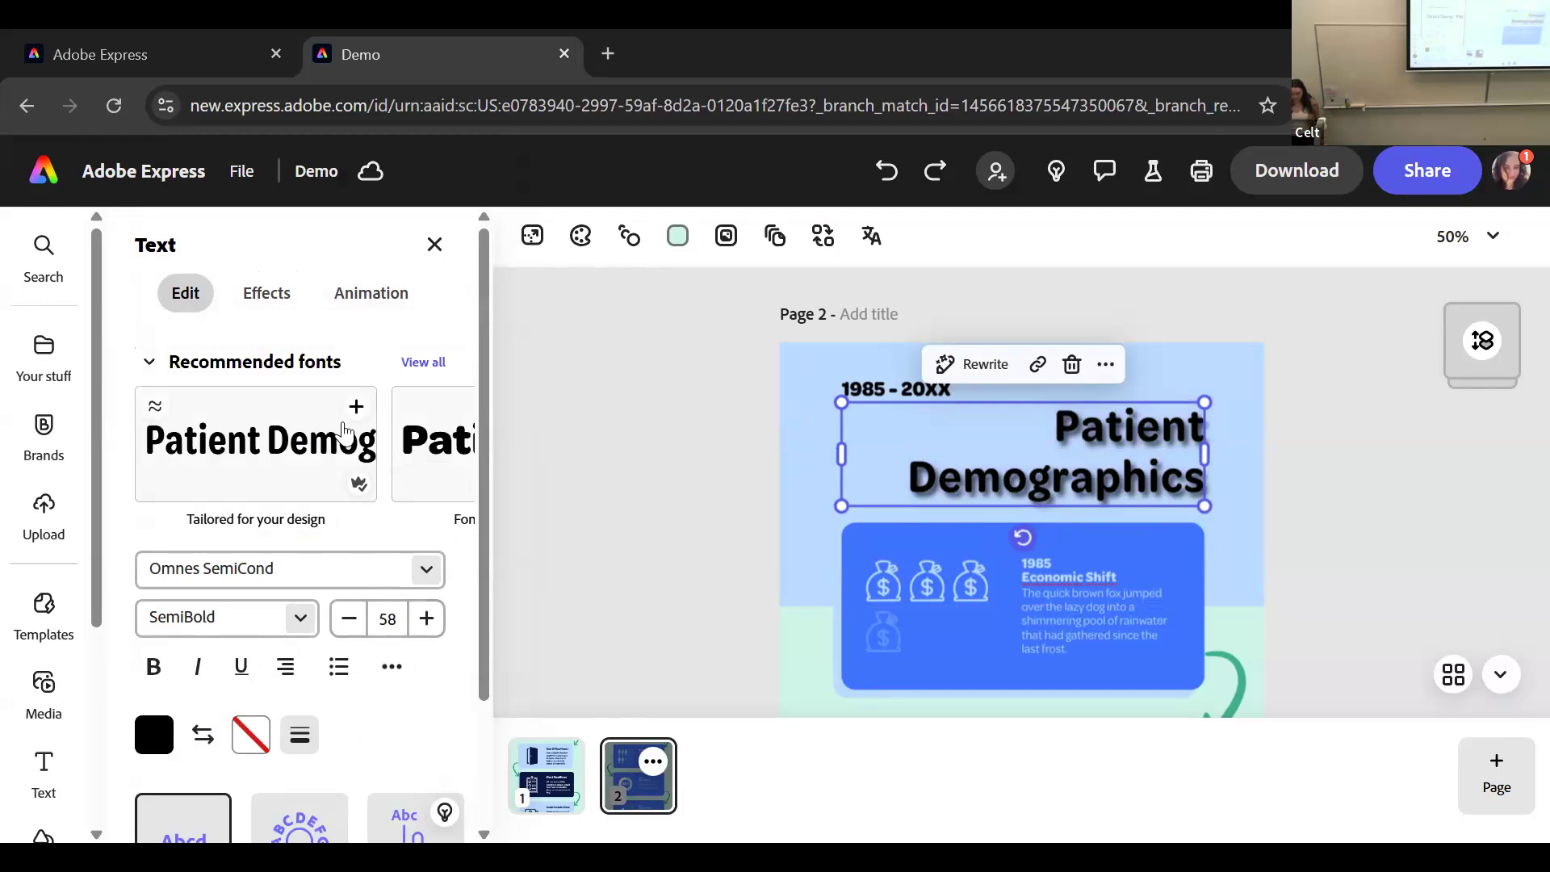
click(808, 491)
Delete the group of money bag icons from the blue Economic Shift card
click(903, 578)
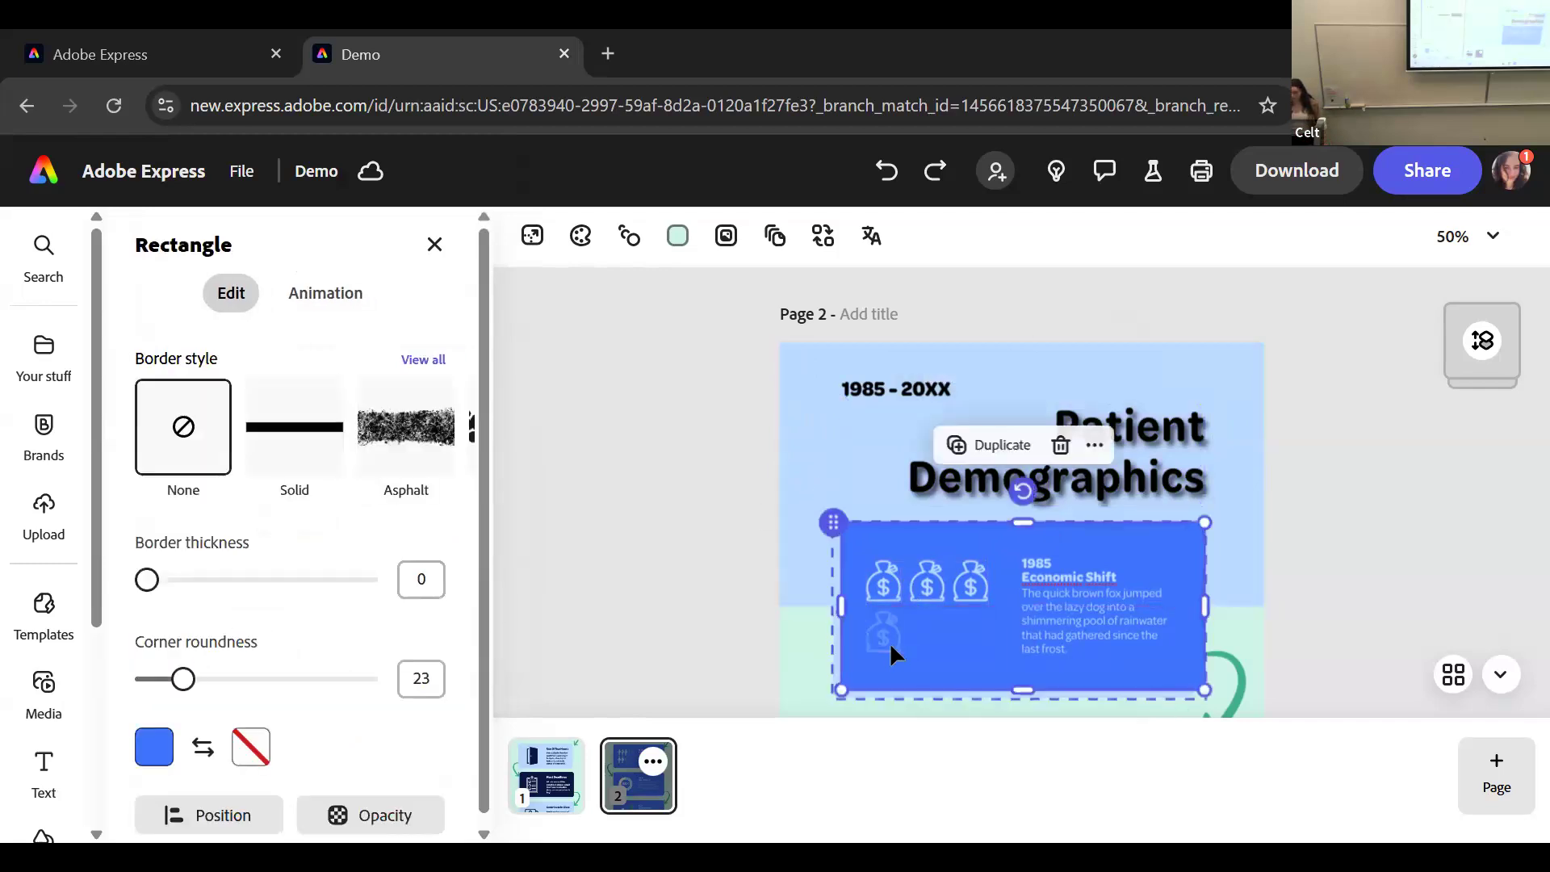
click(889, 642)
click(925, 638)
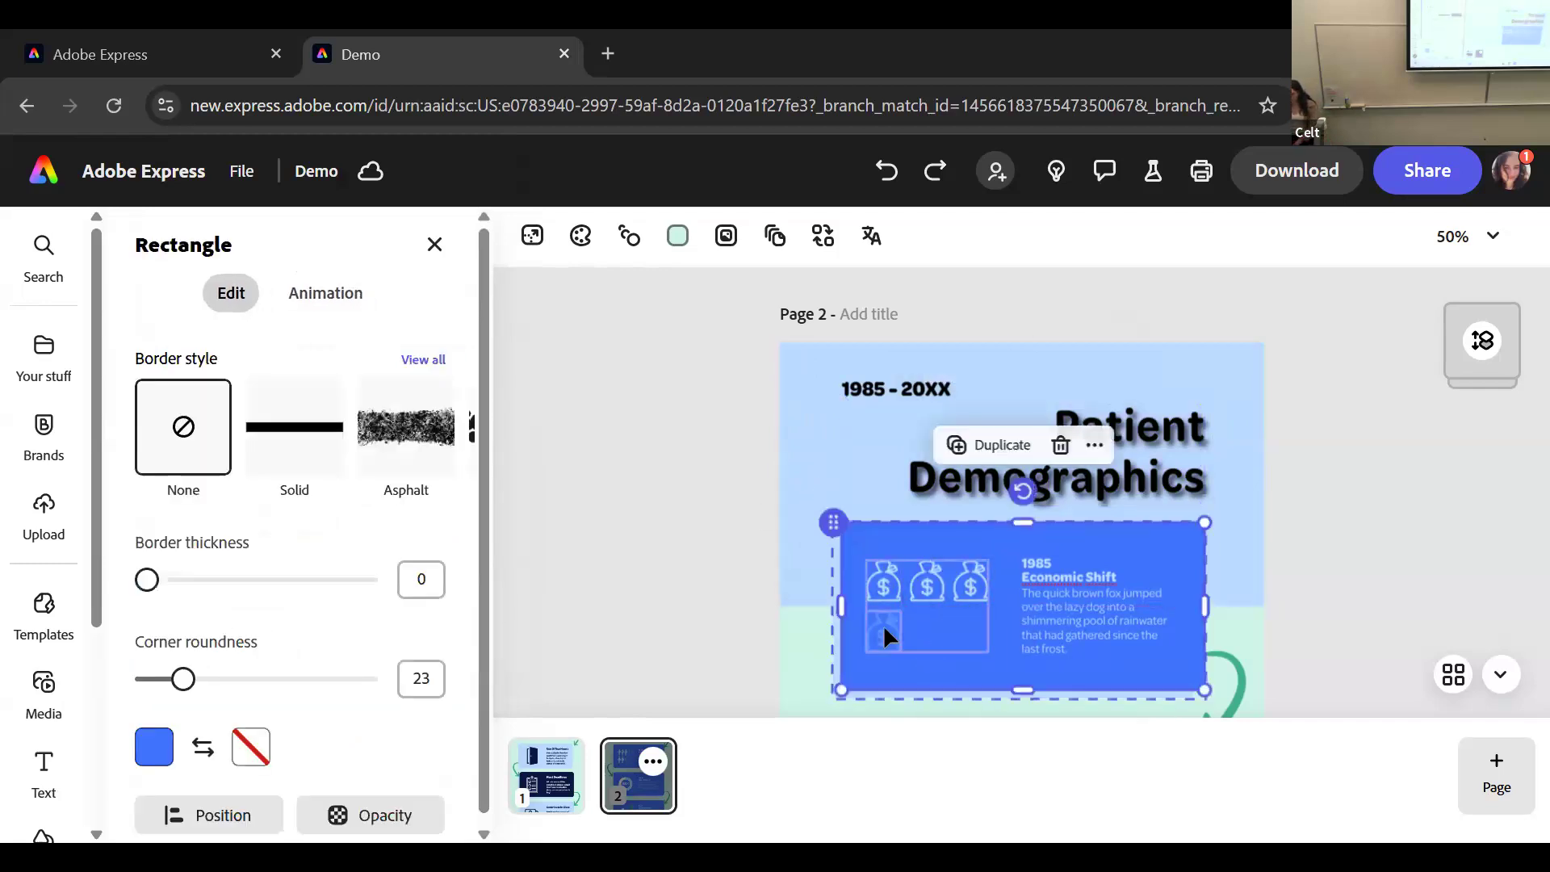
click(883, 631)
click(920, 574)
double_click(940, 597)
click(964, 523)
click(870, 589)
key(Delete)
click(937, 592)
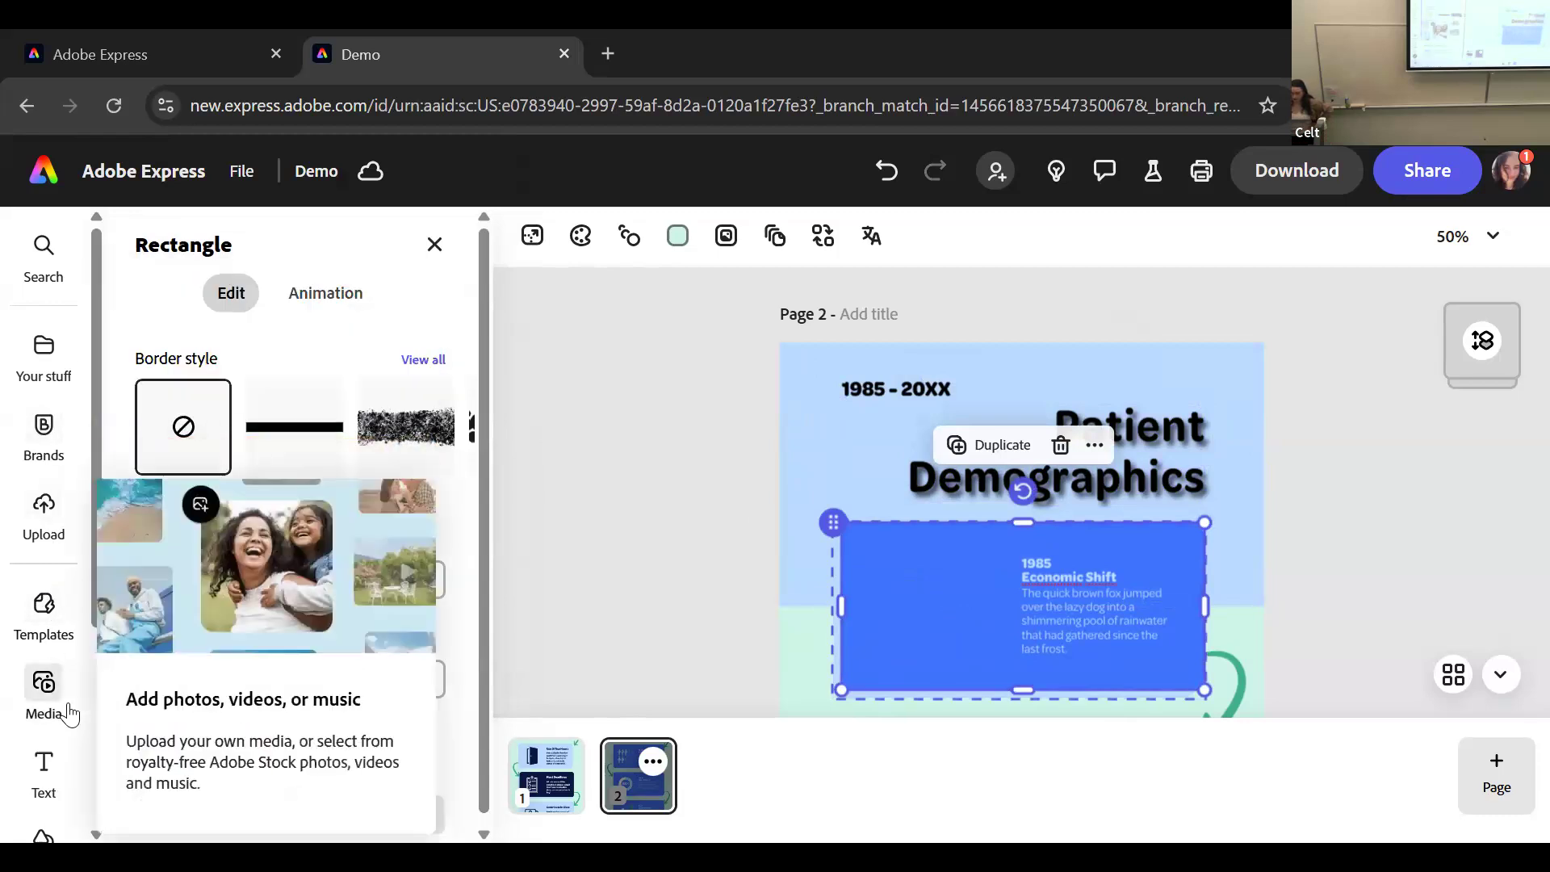
Search the elements for "clock" and place the double-ringed clock icon in the empty area beside the Economic Shift text
drag(96, 634, 95, 767)
click(44, 626)
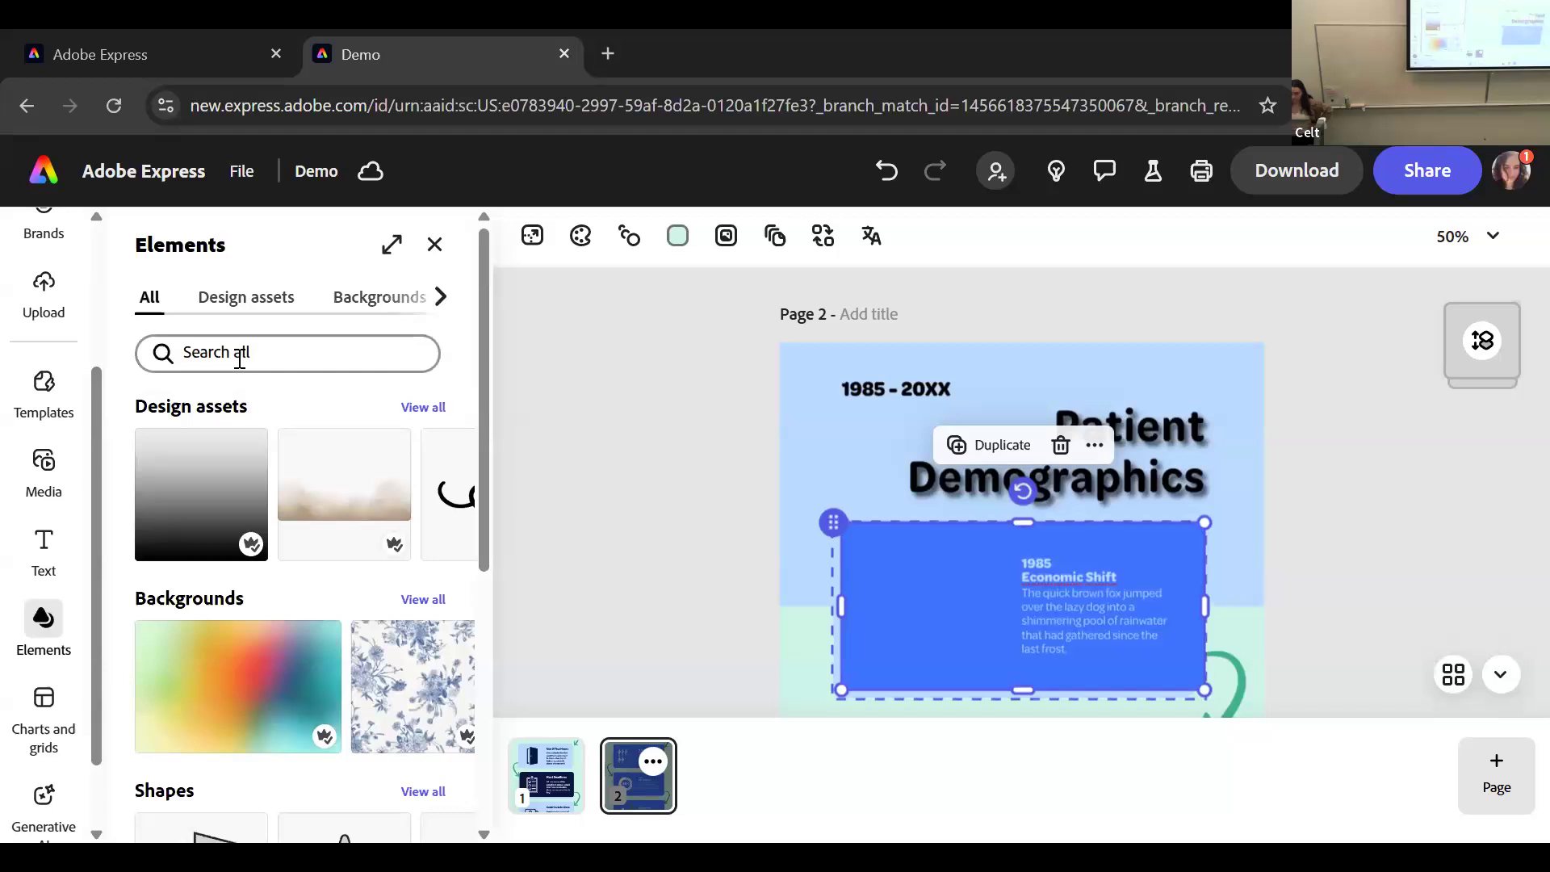
click(239, 355)
text(clock)
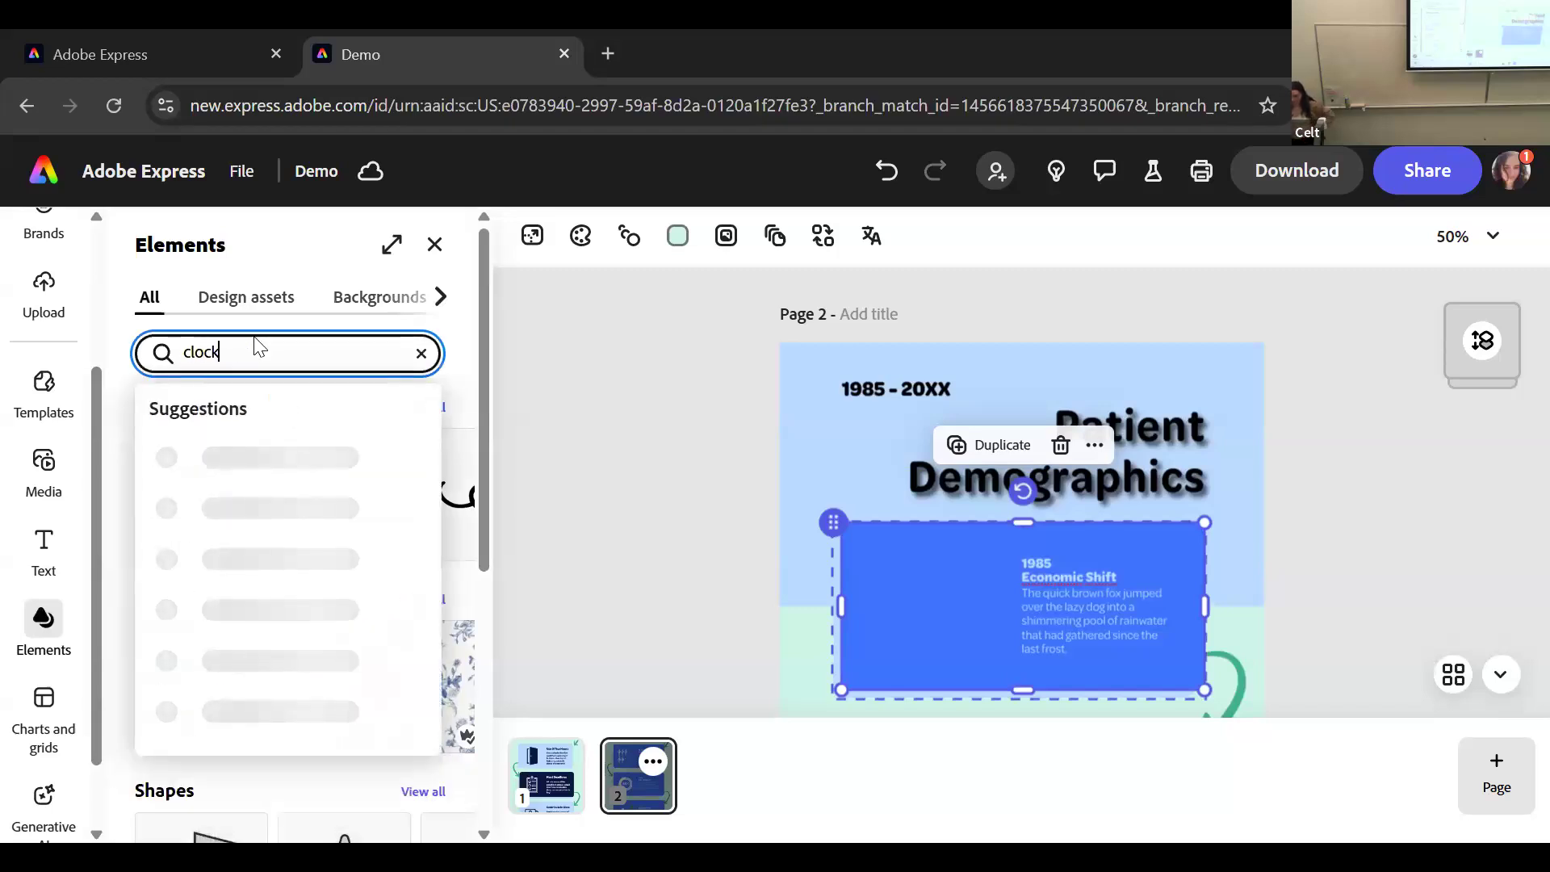
key(Return)
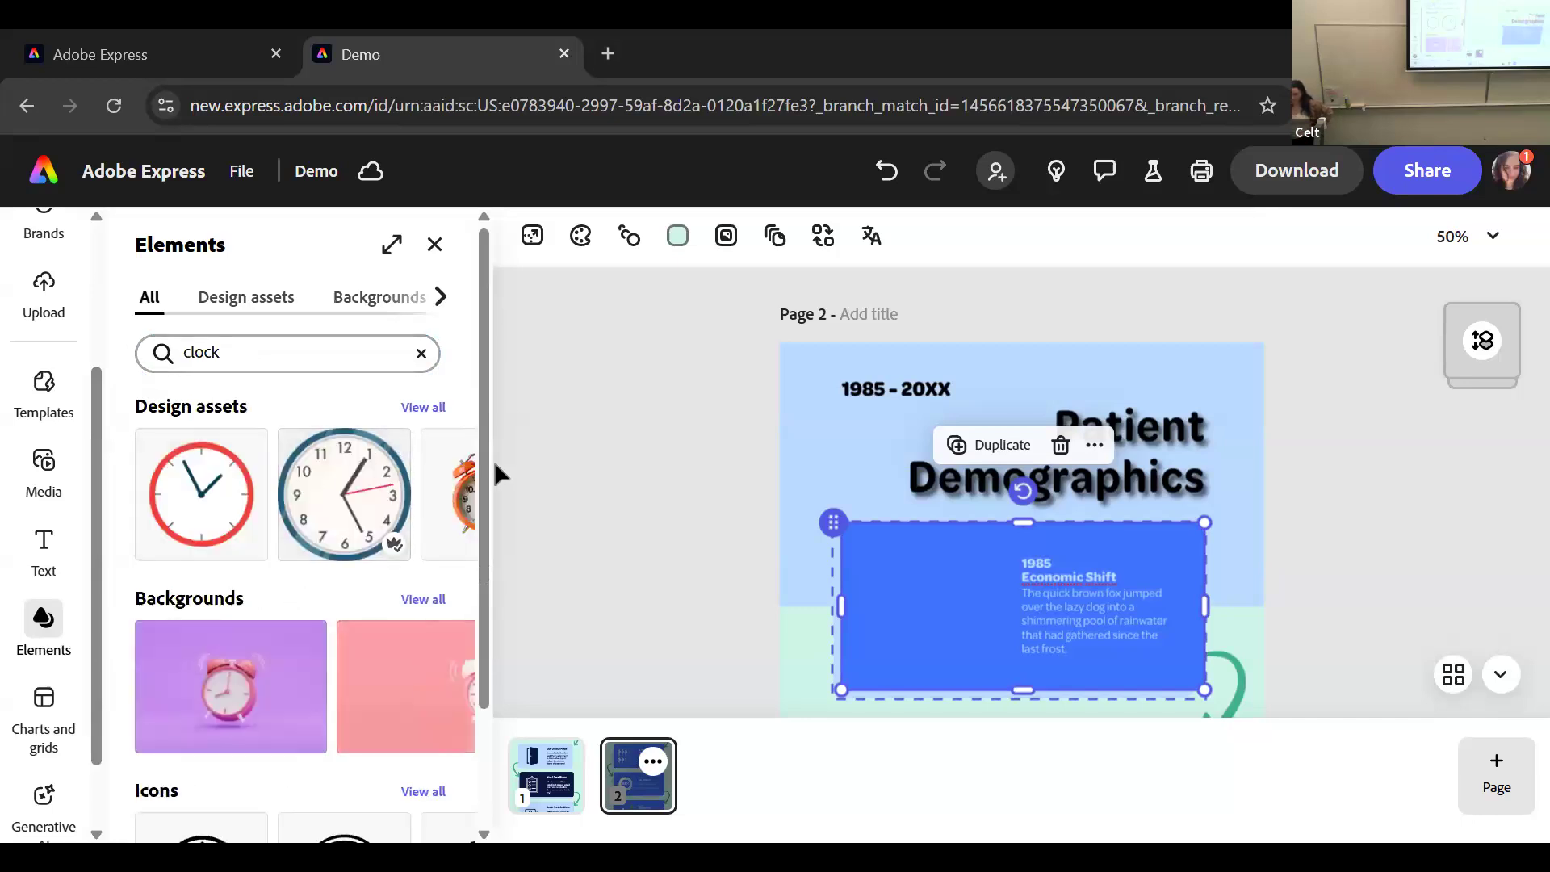
click(436, 512)
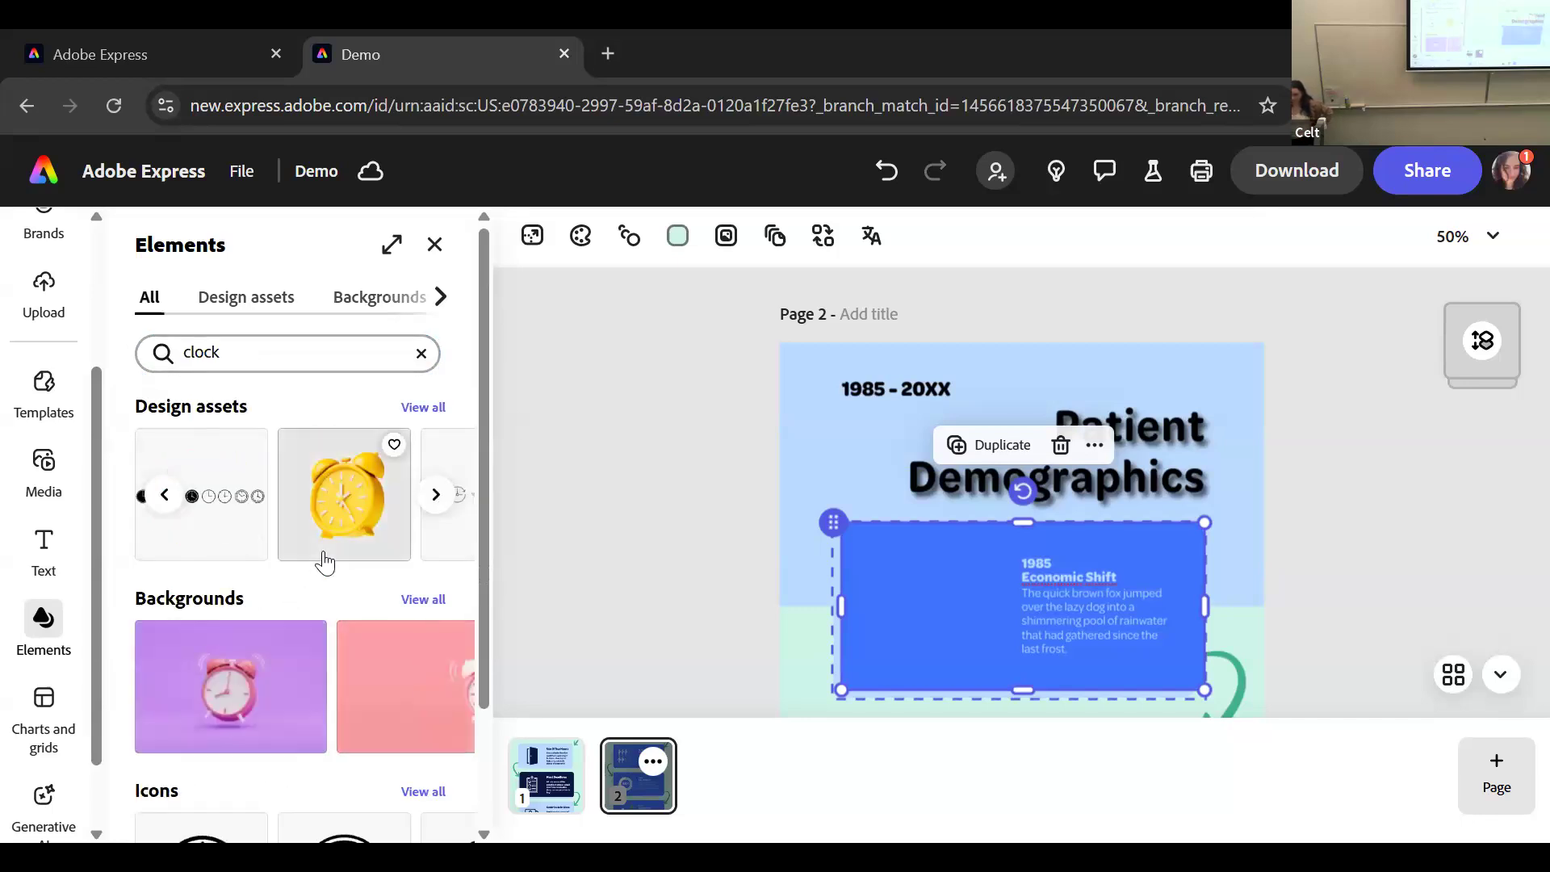
click(435, 495)
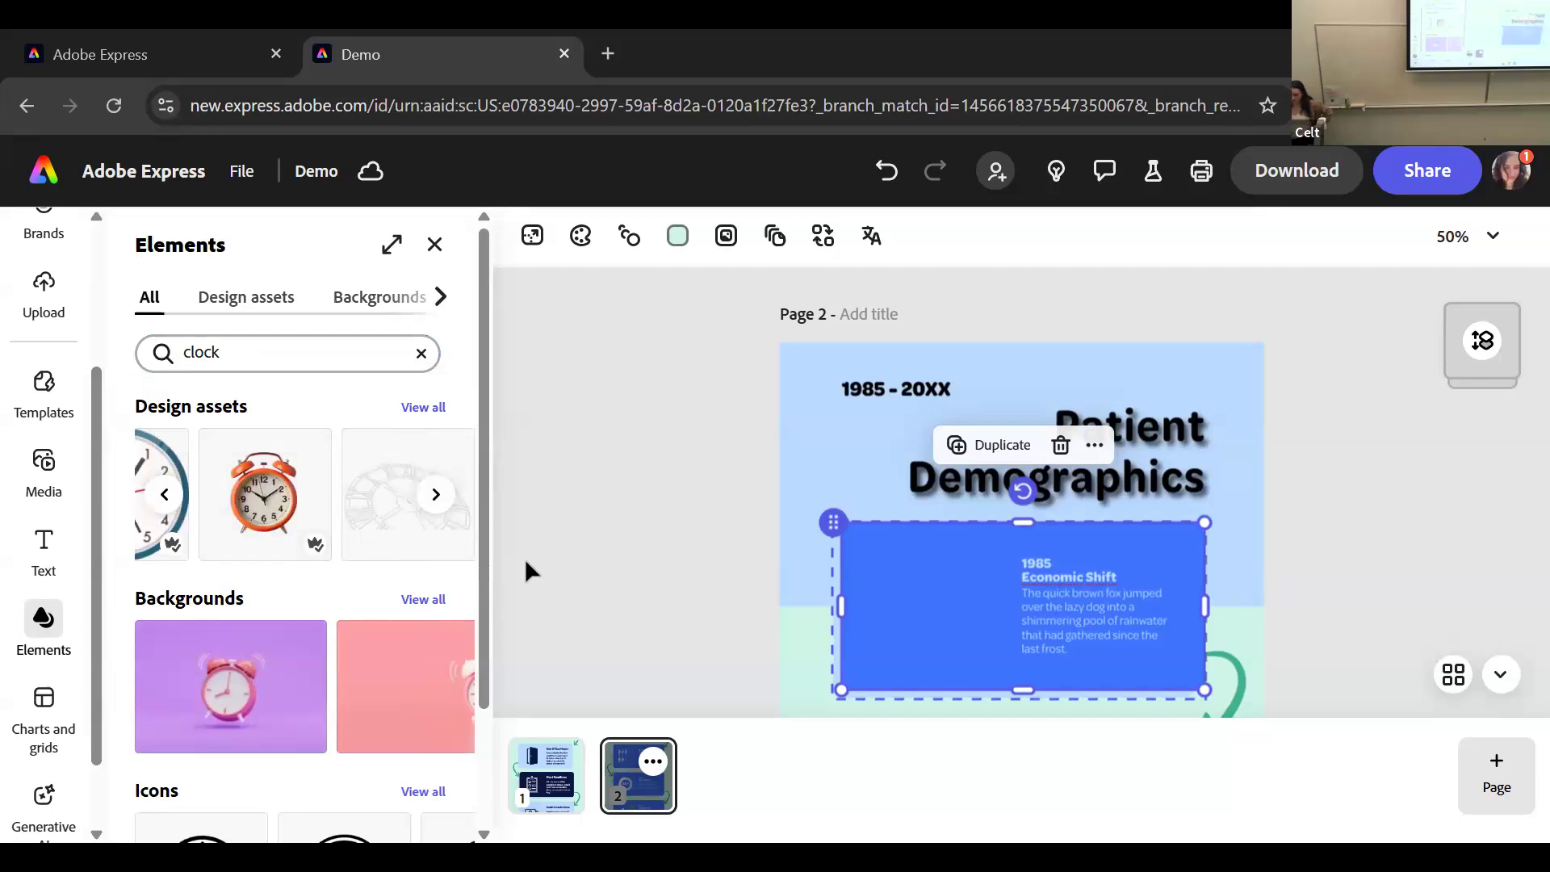
scroll(476, 693, down, 2)
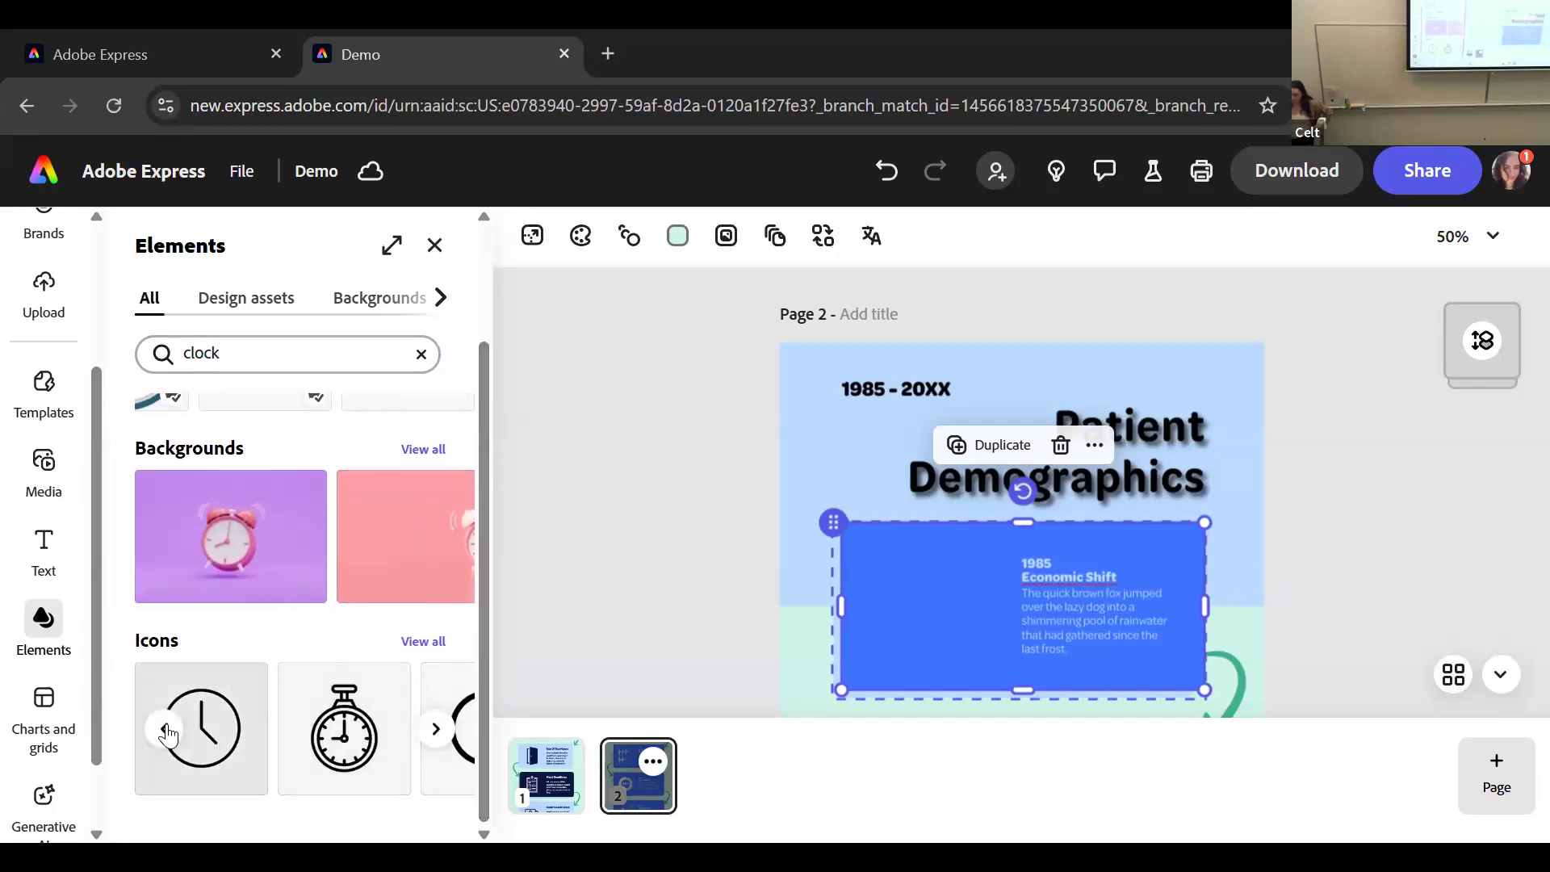
drag(344, 727, 900, 604)
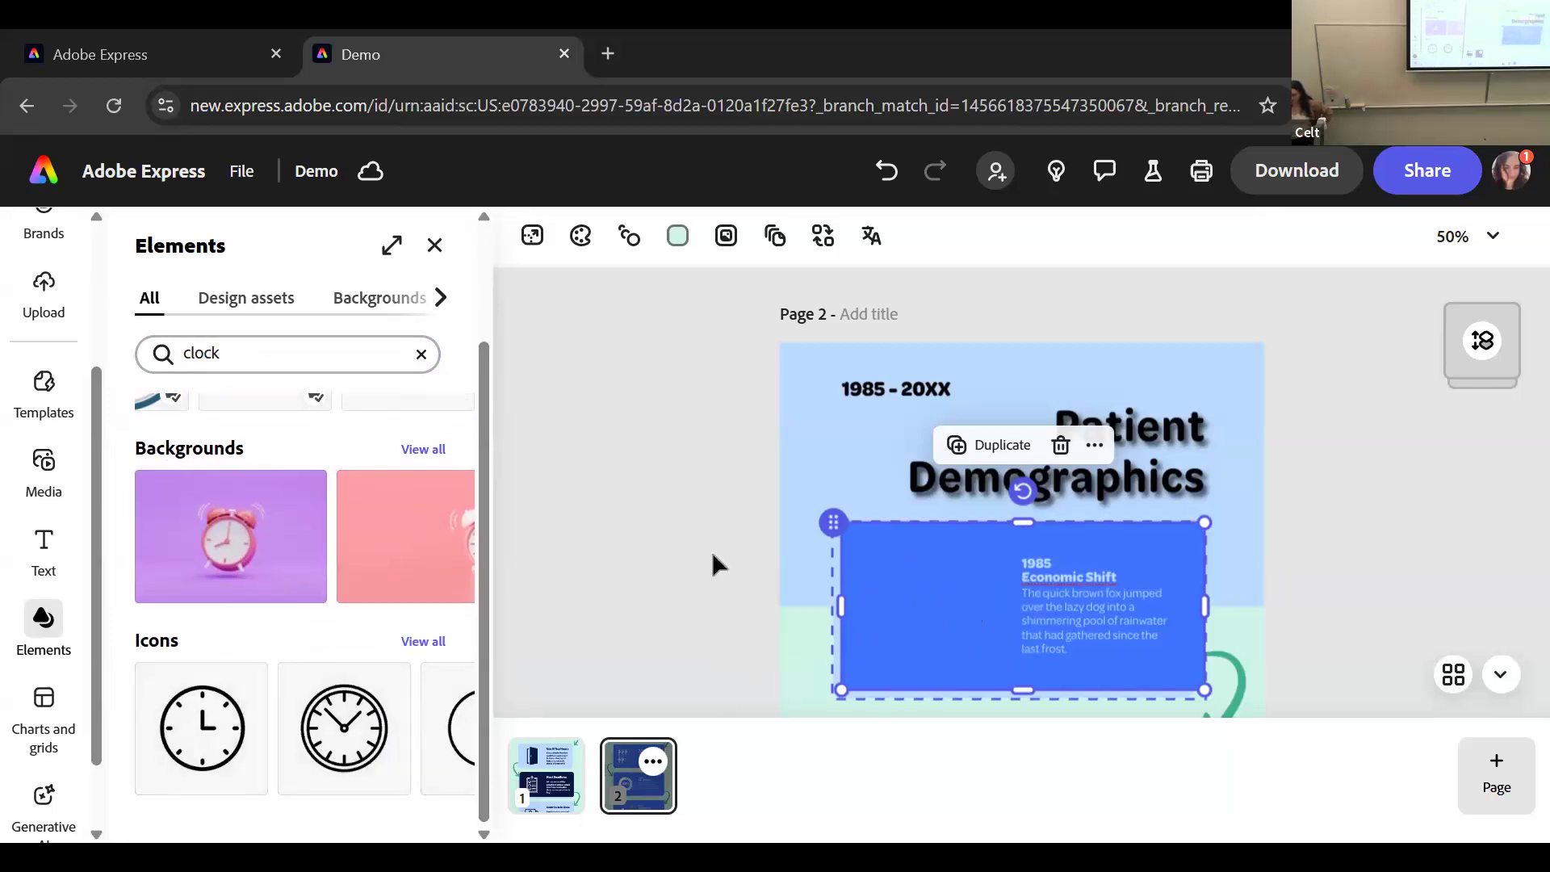
Set the fill color of the clock icon in the blue card to white, #FFFFFF
click(929, 615)
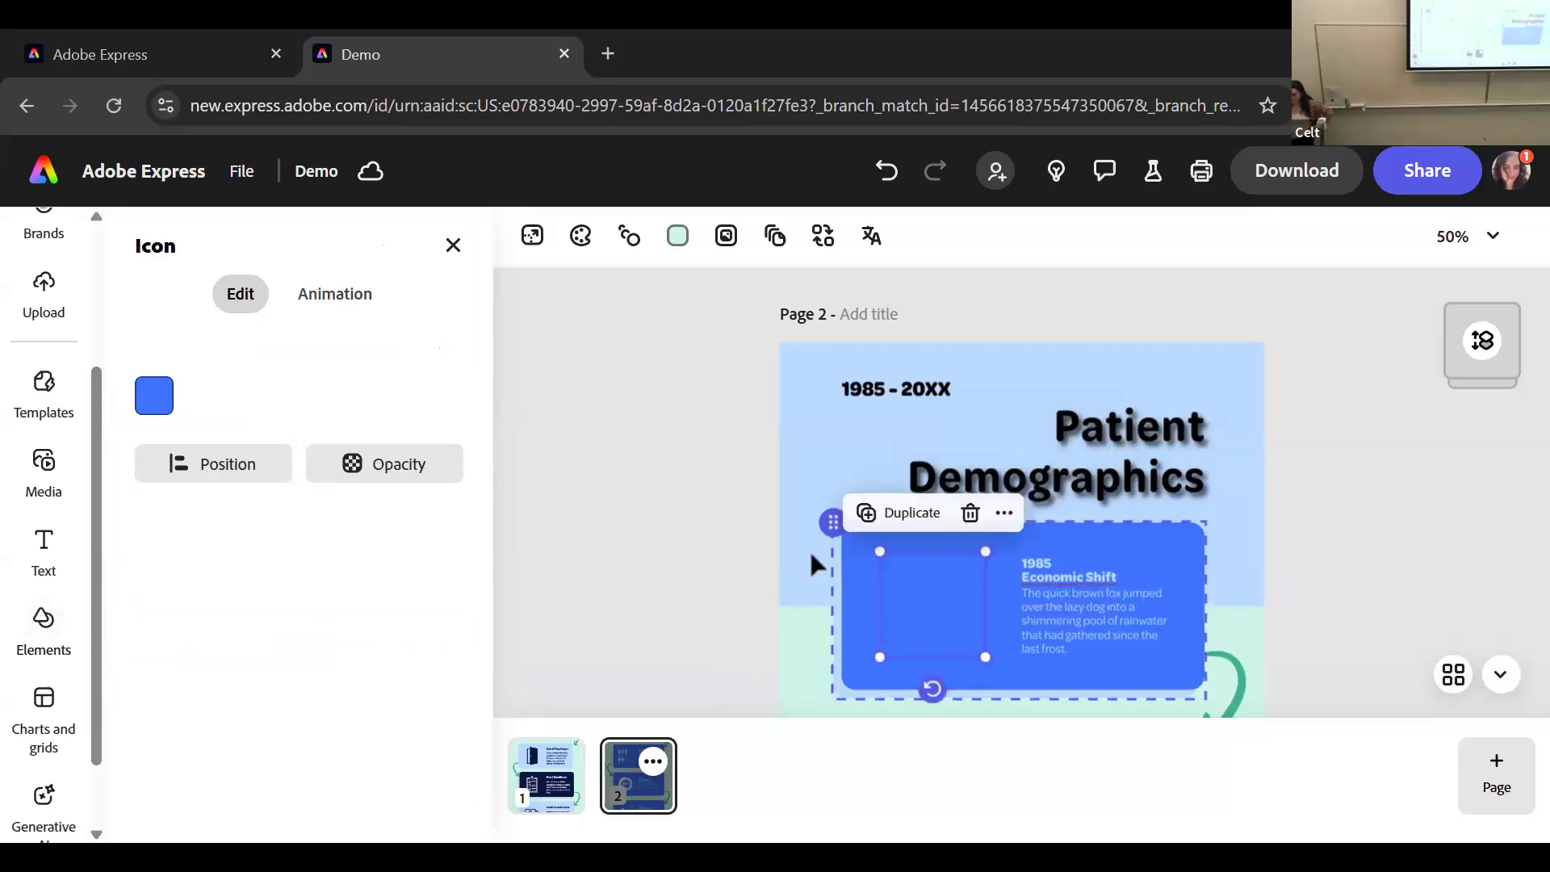
click(164, 406)
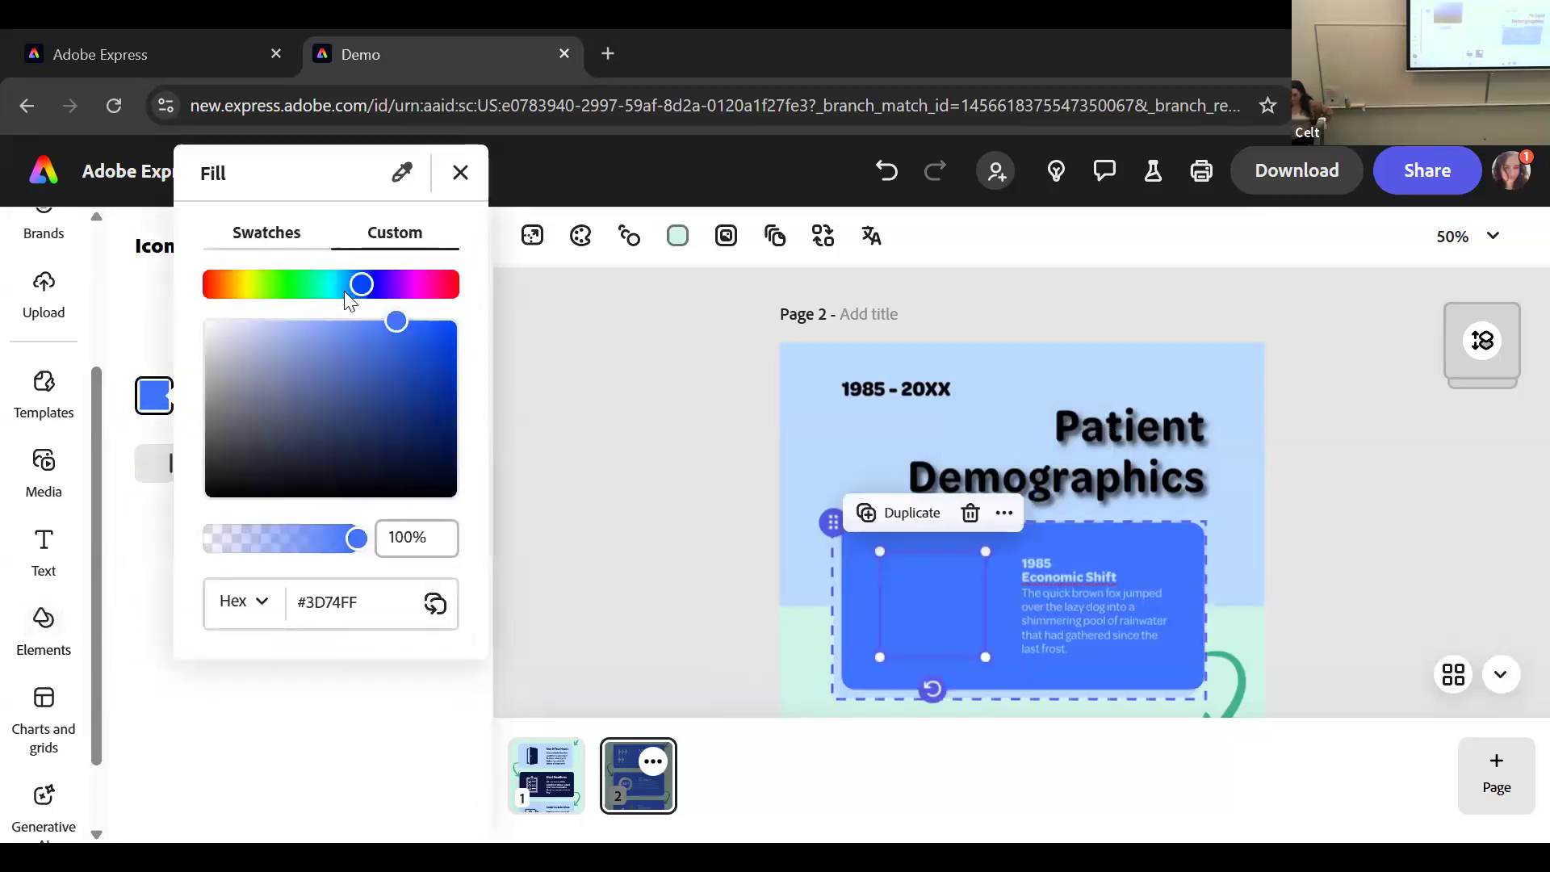
drag(231, 318, 162, 313)
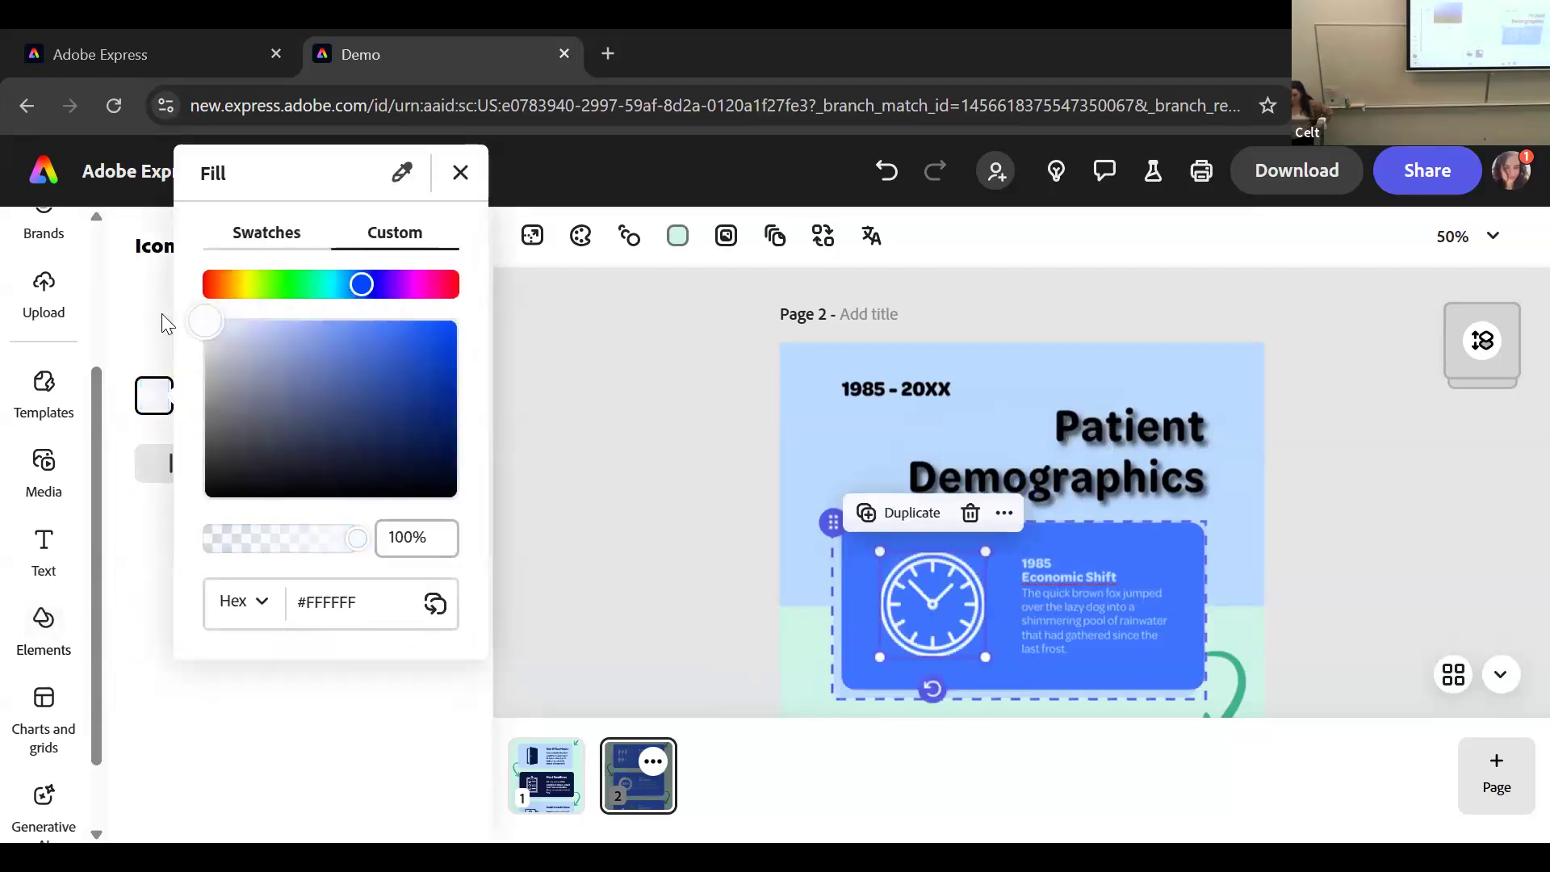
click(461, 172)
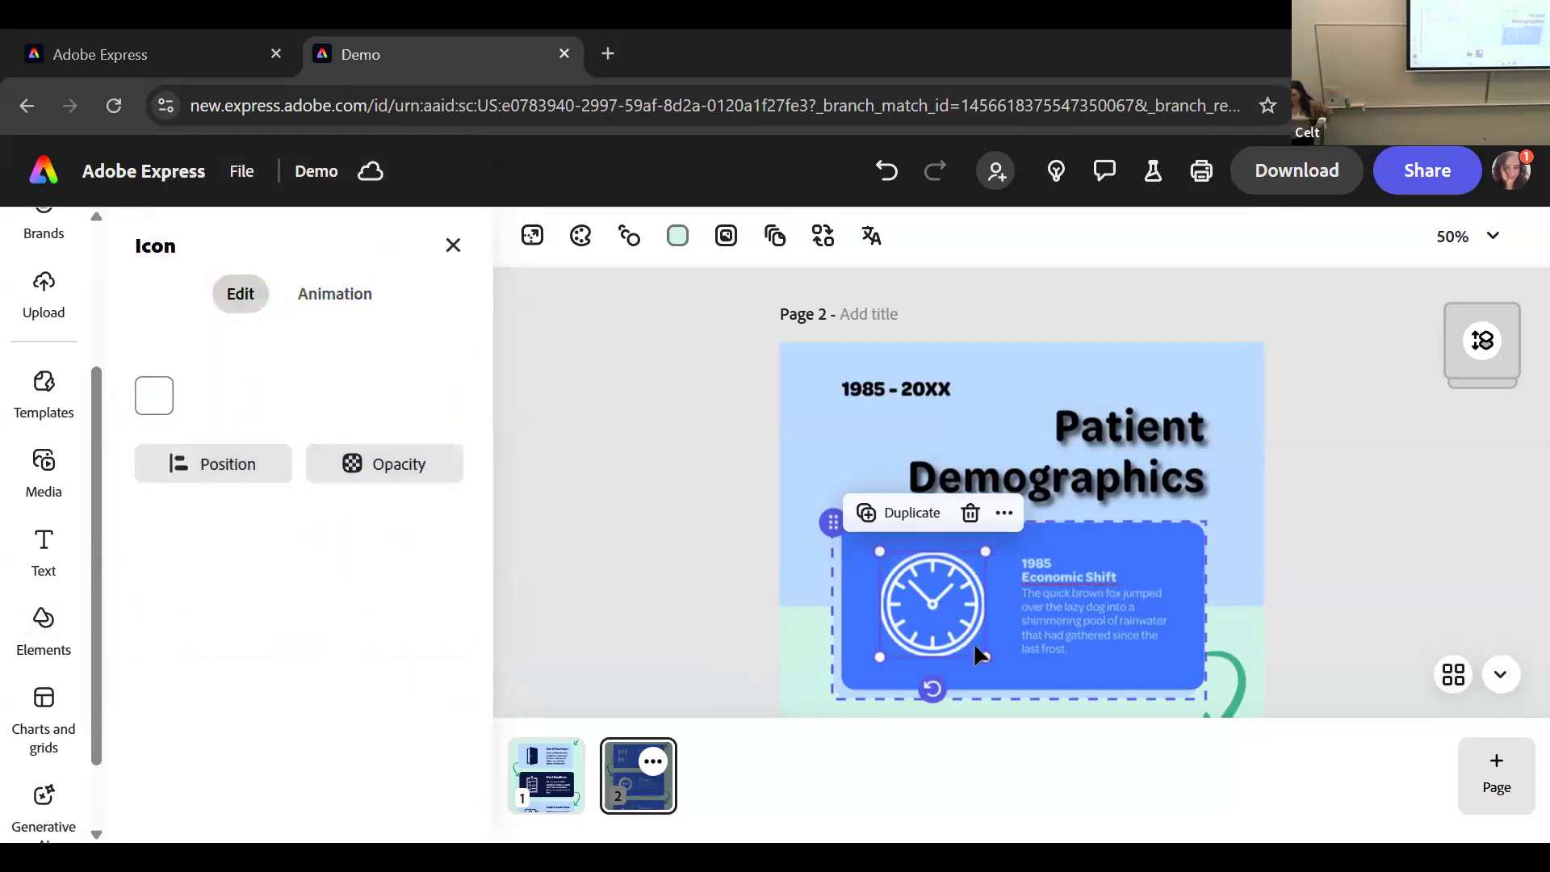
Browse the stock photos offered in the media library
click(990, 682)
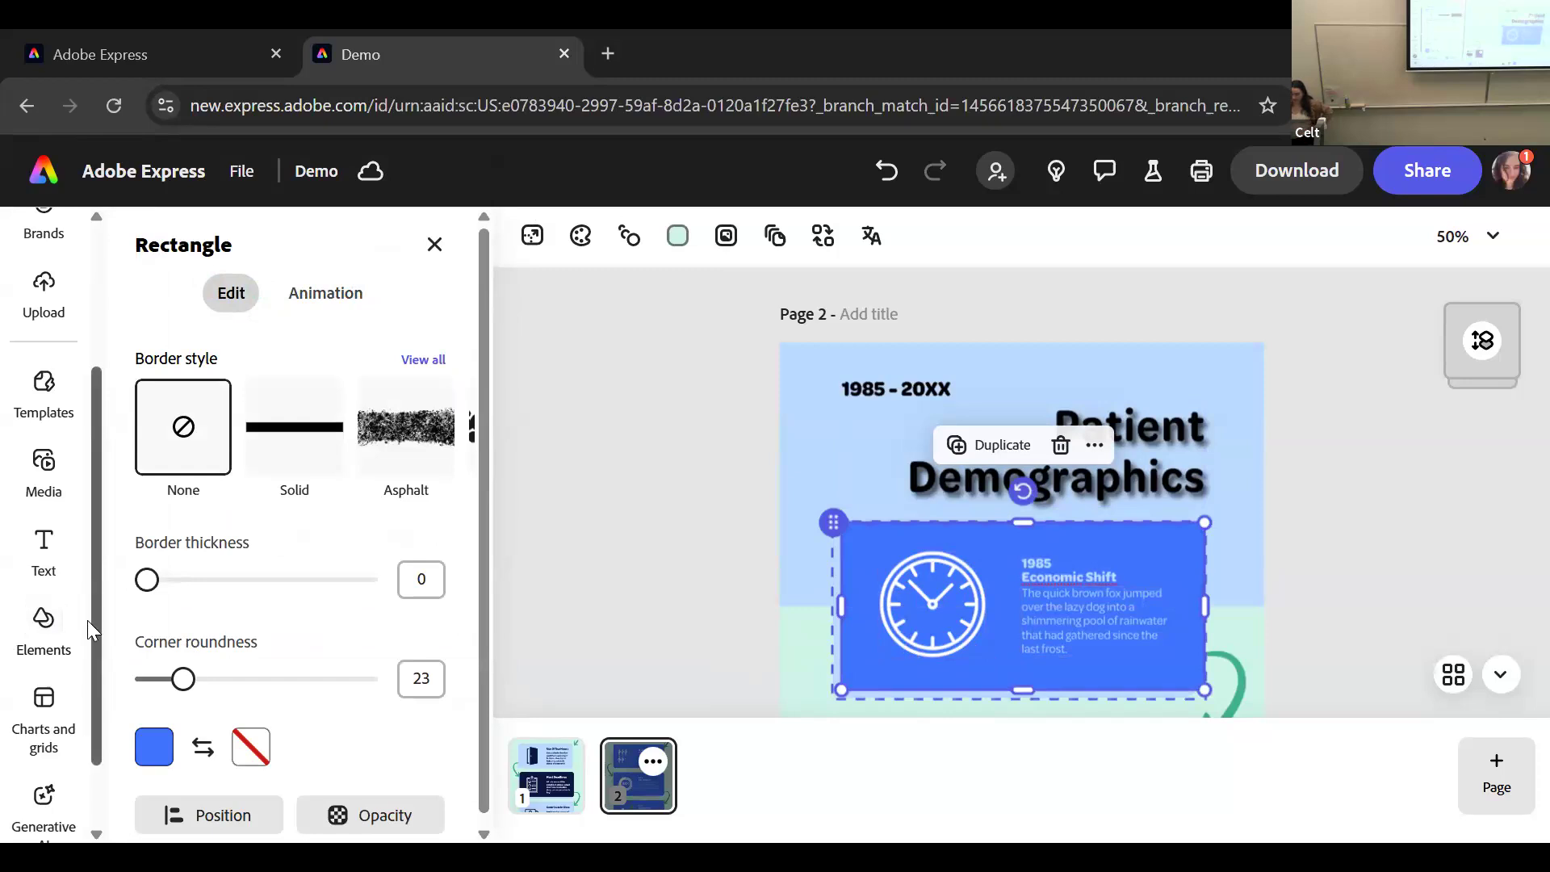
scroll(87, 620, down, 1)
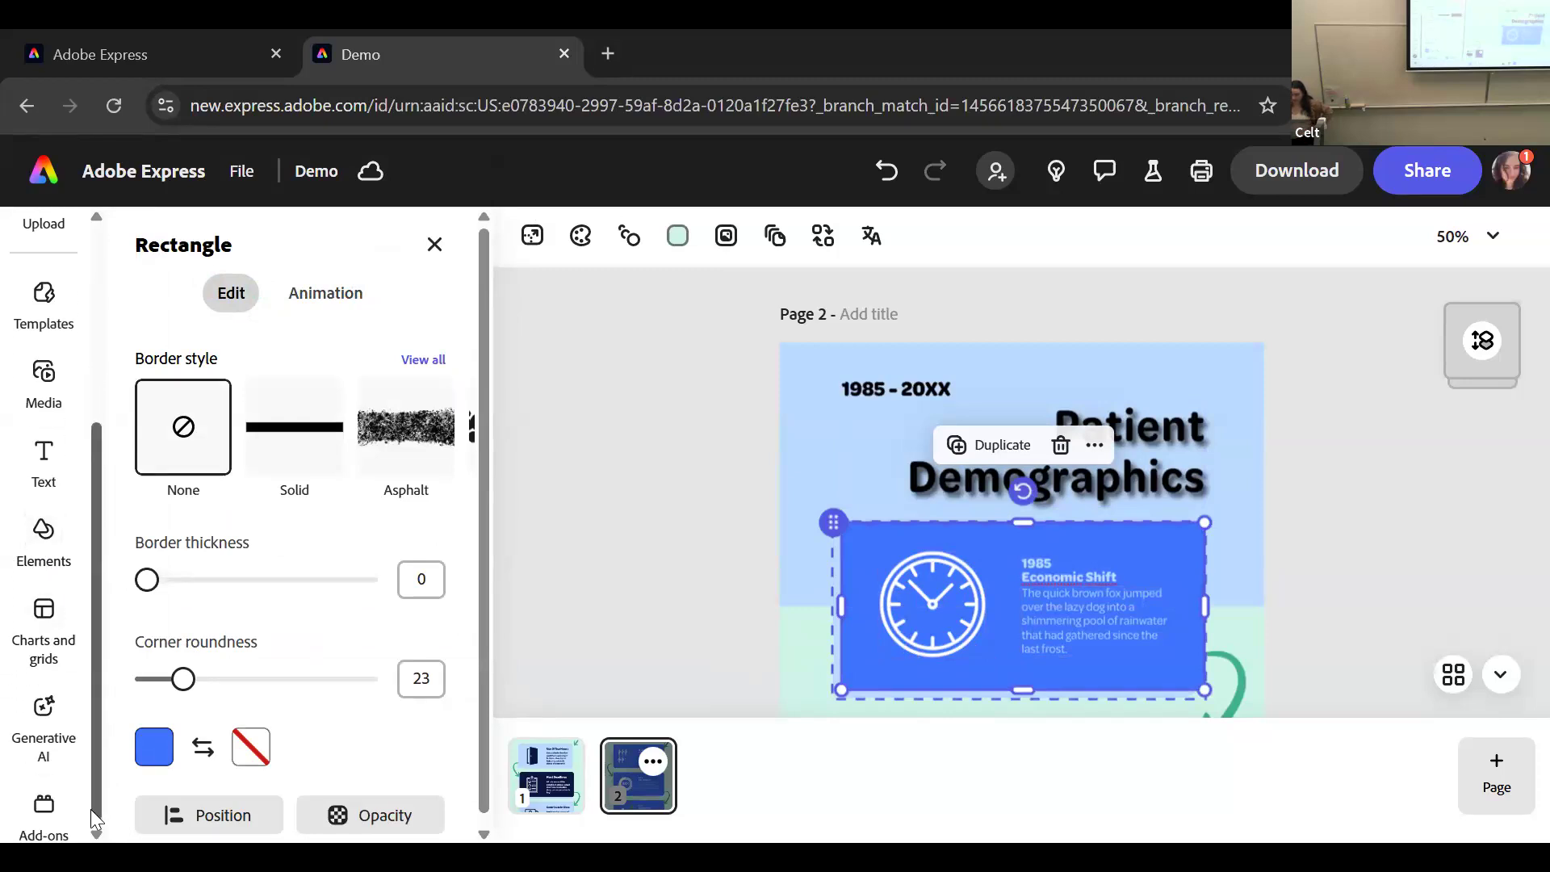
scroll(94, 697, up, 1)
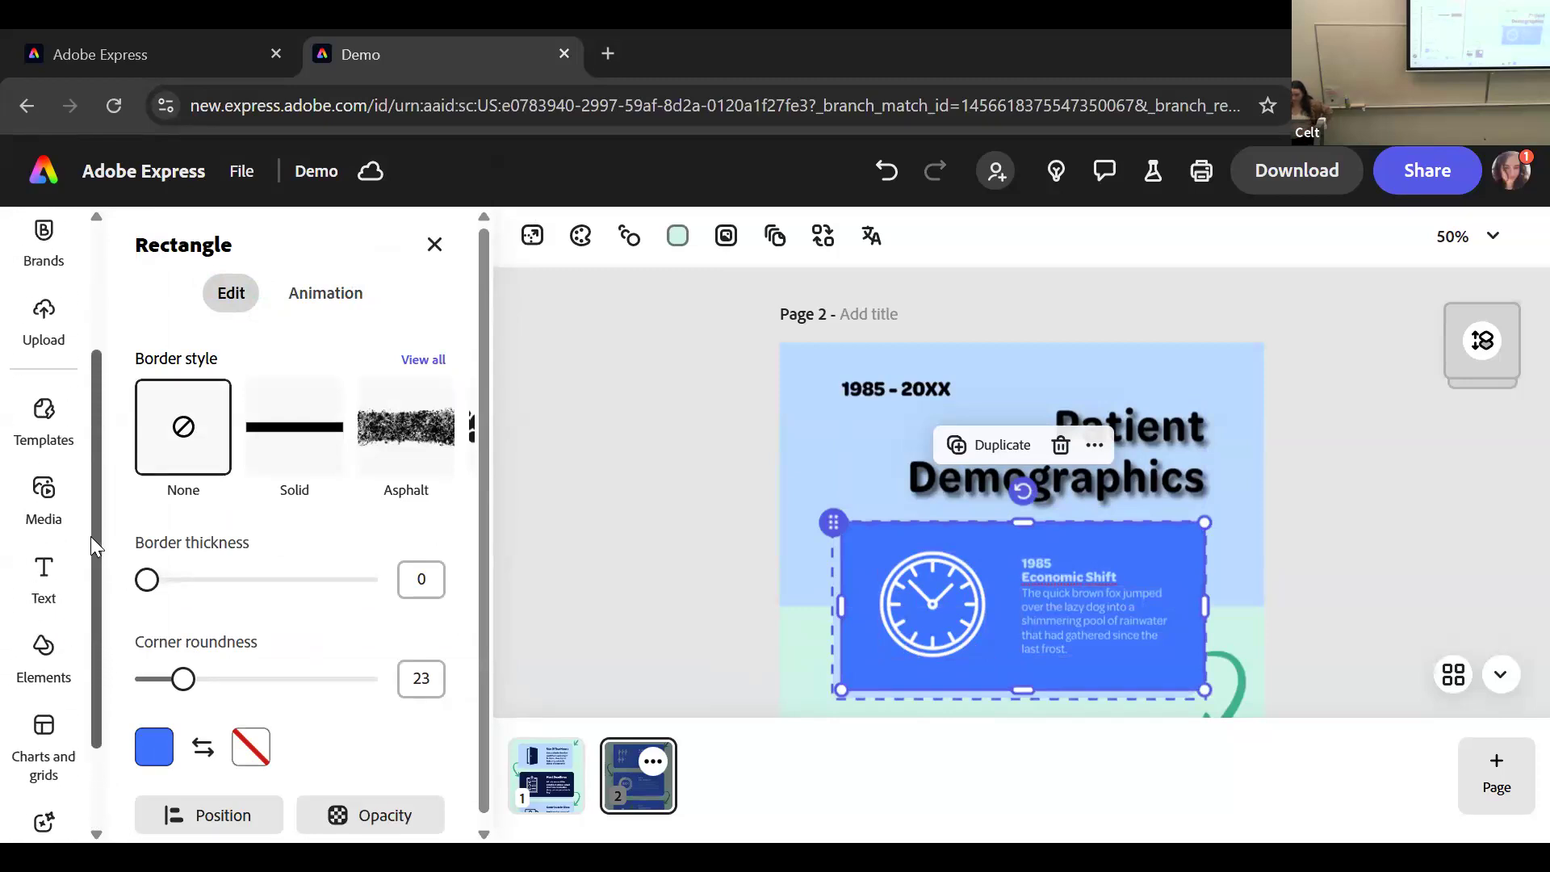
click(46, 501)
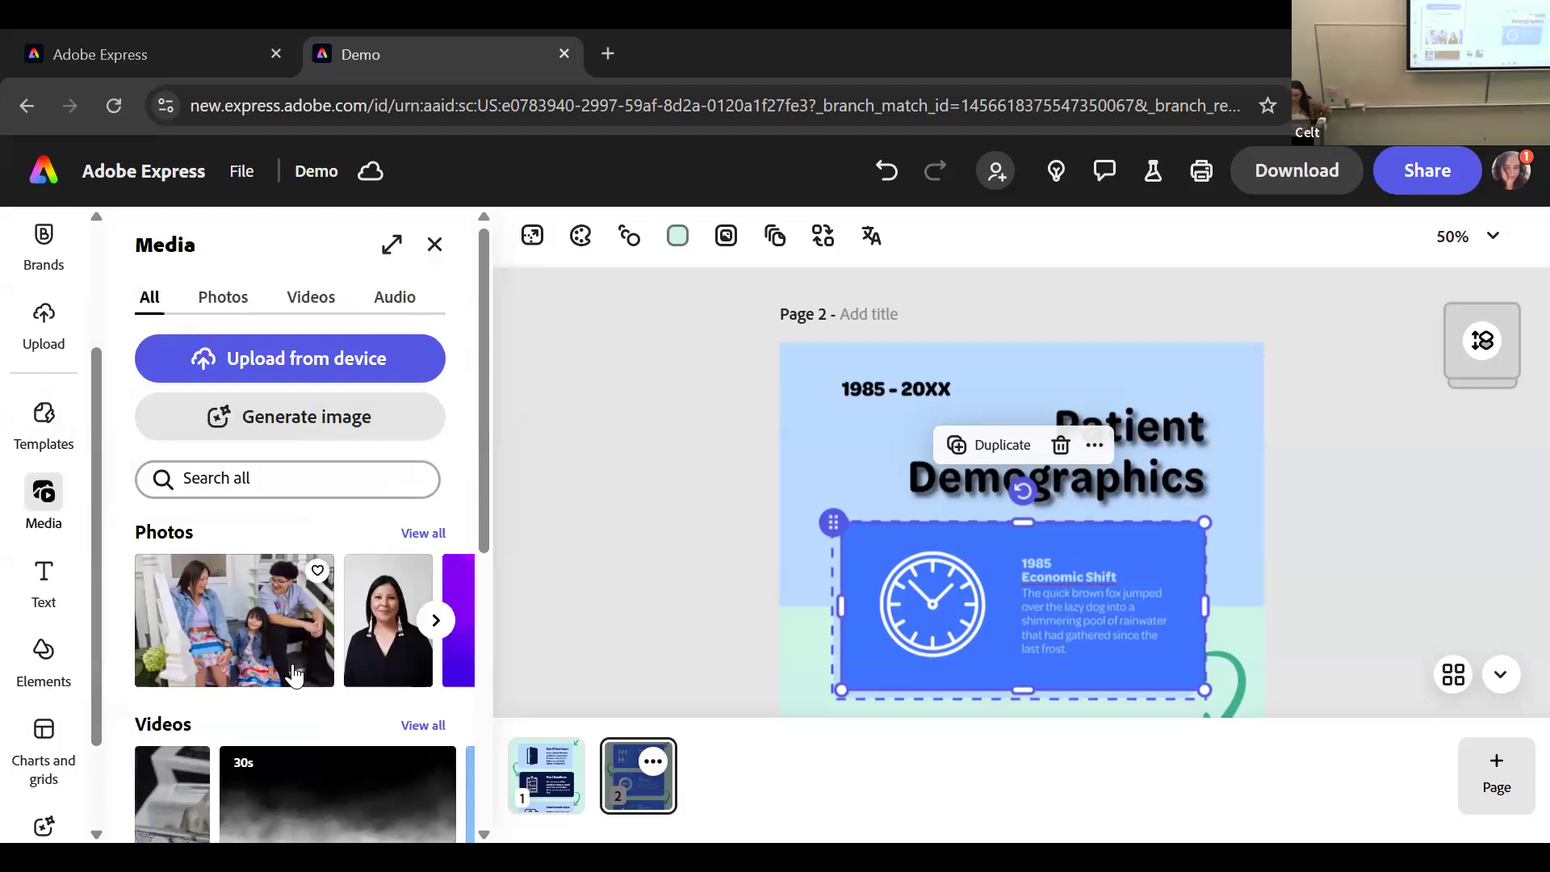
click(438, 633)
click(436, 621)
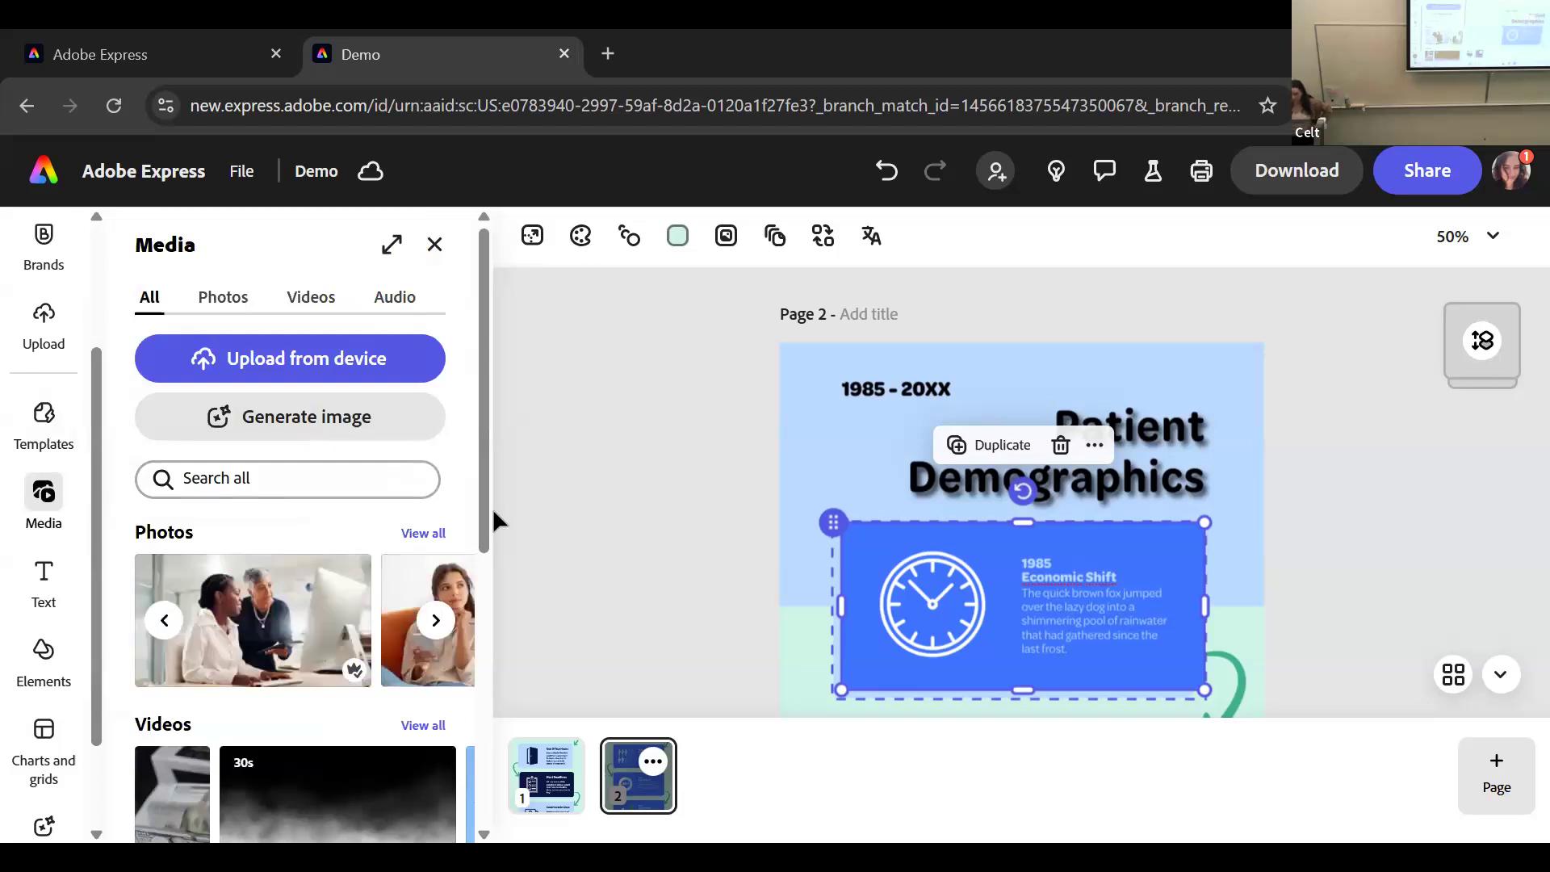
drag(484, 533, 453, 422)
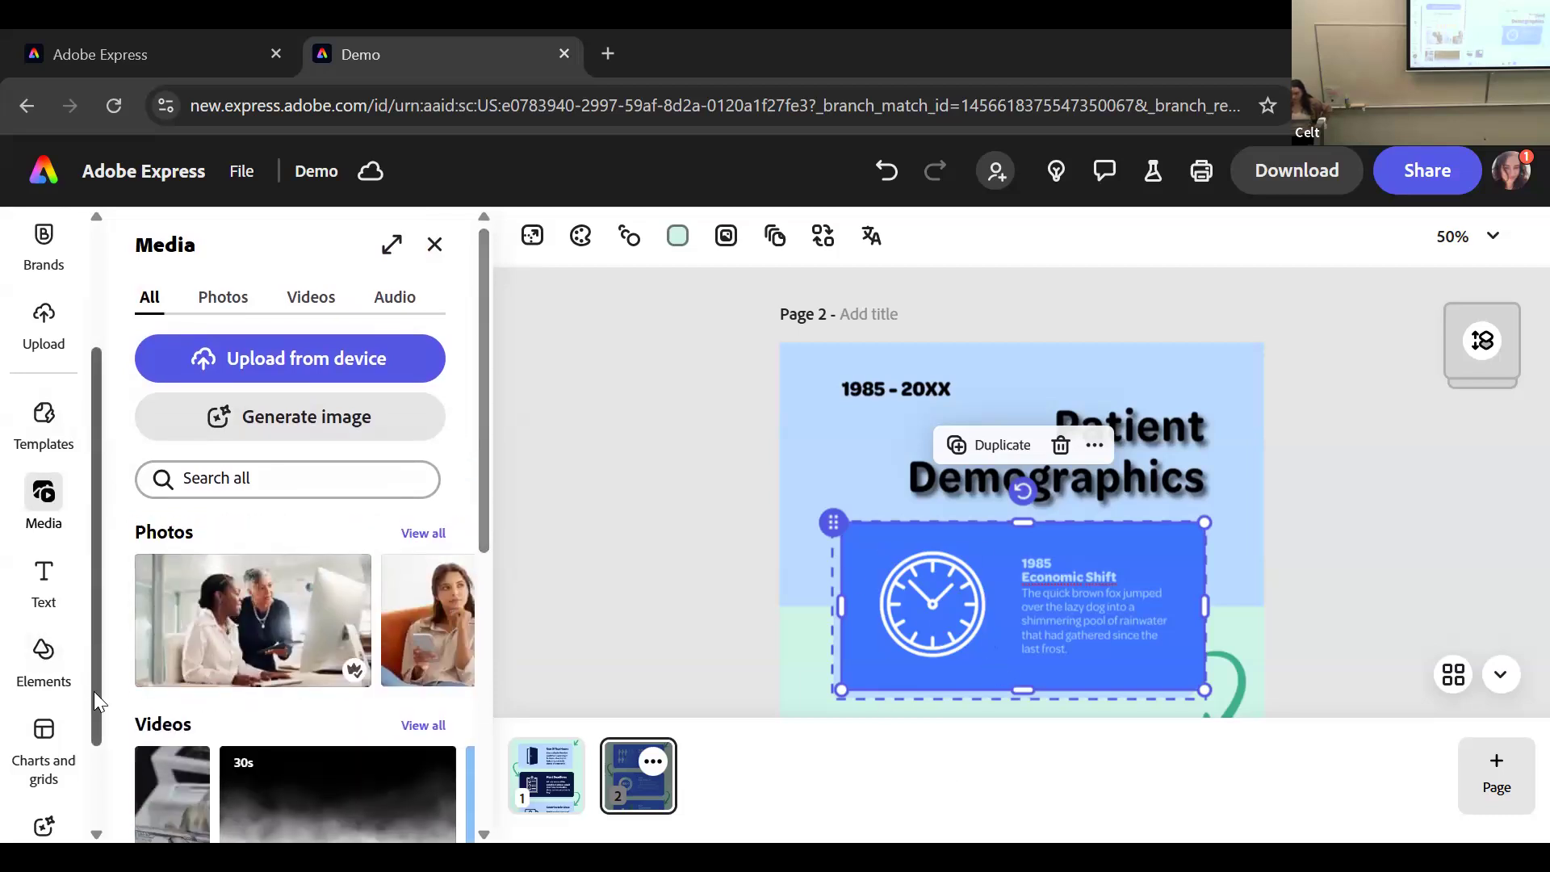
Look through the available charts, tables and grids, including further chart types and grid layouts
scroll(93, 691, down, 2)
click(44, 618)
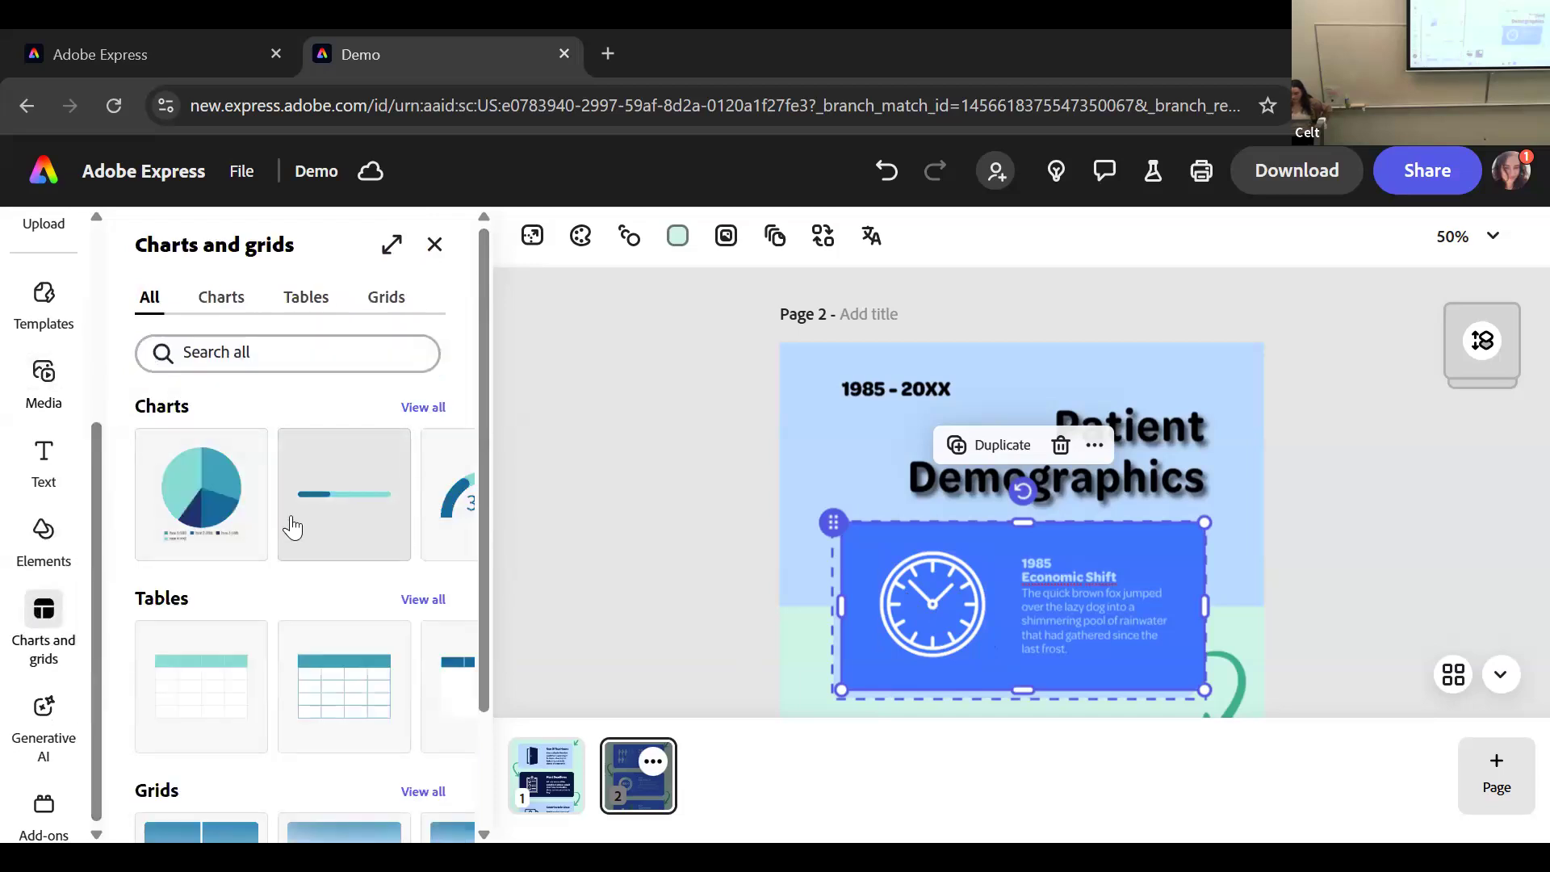
click(436, 494)
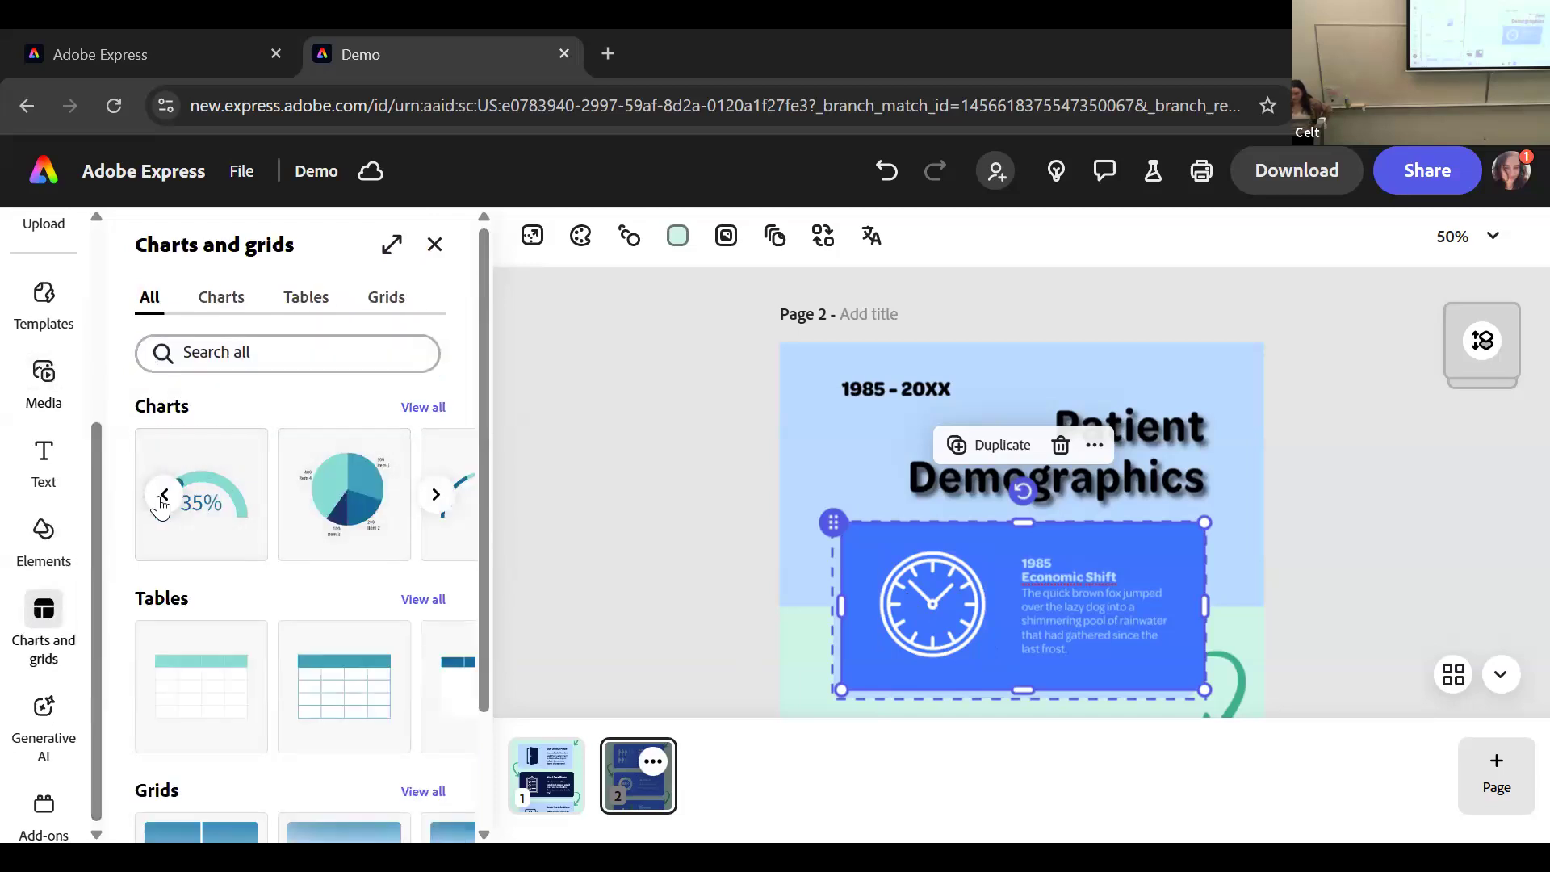
scroll(420, 685, down, 2)
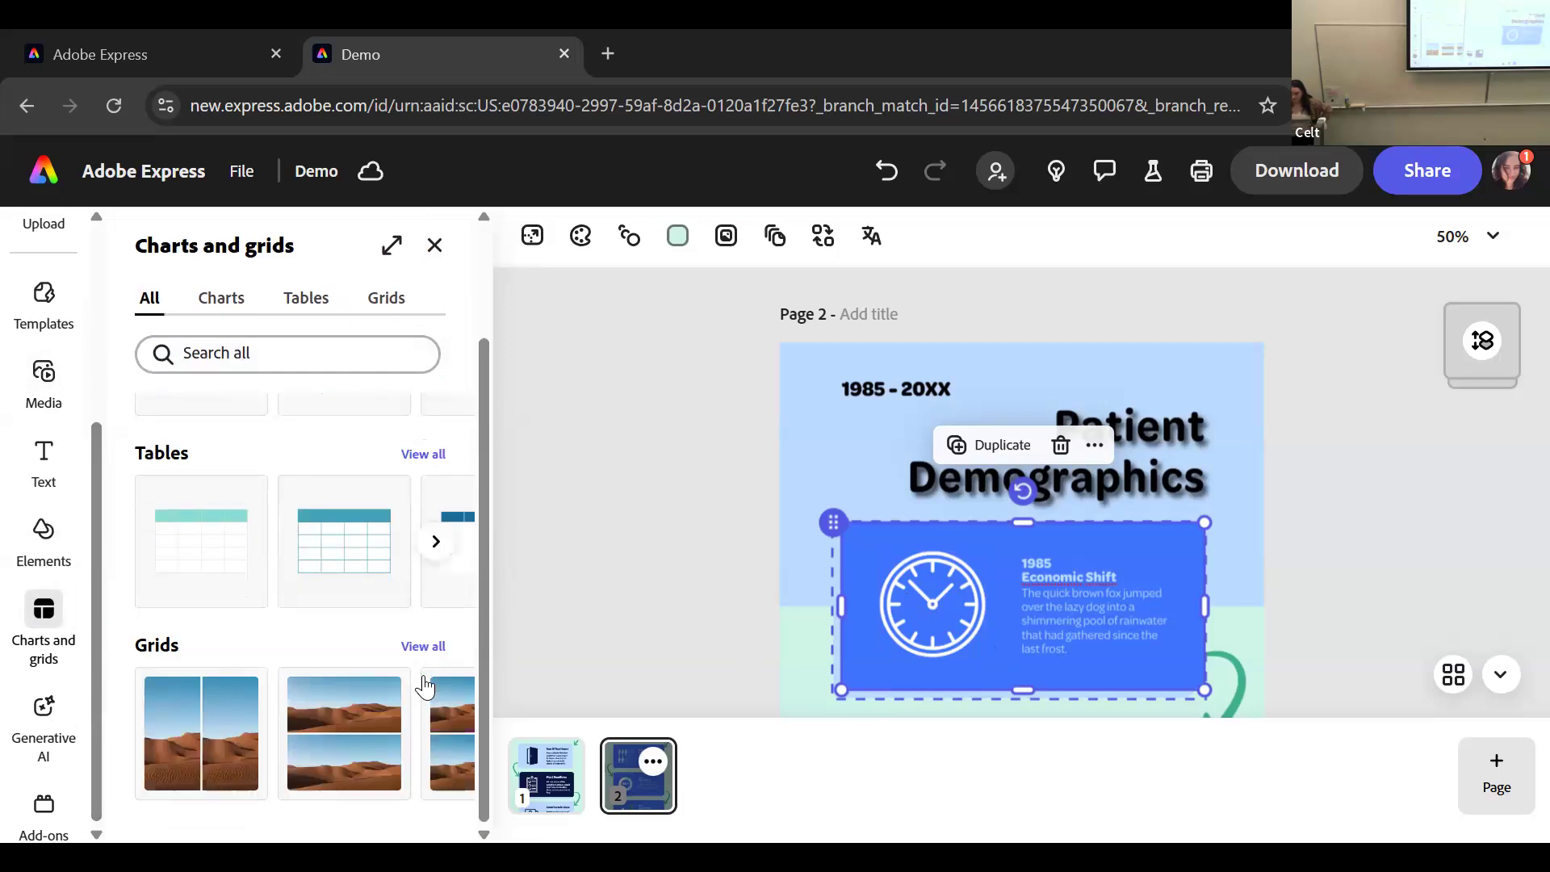
click(436, 733)
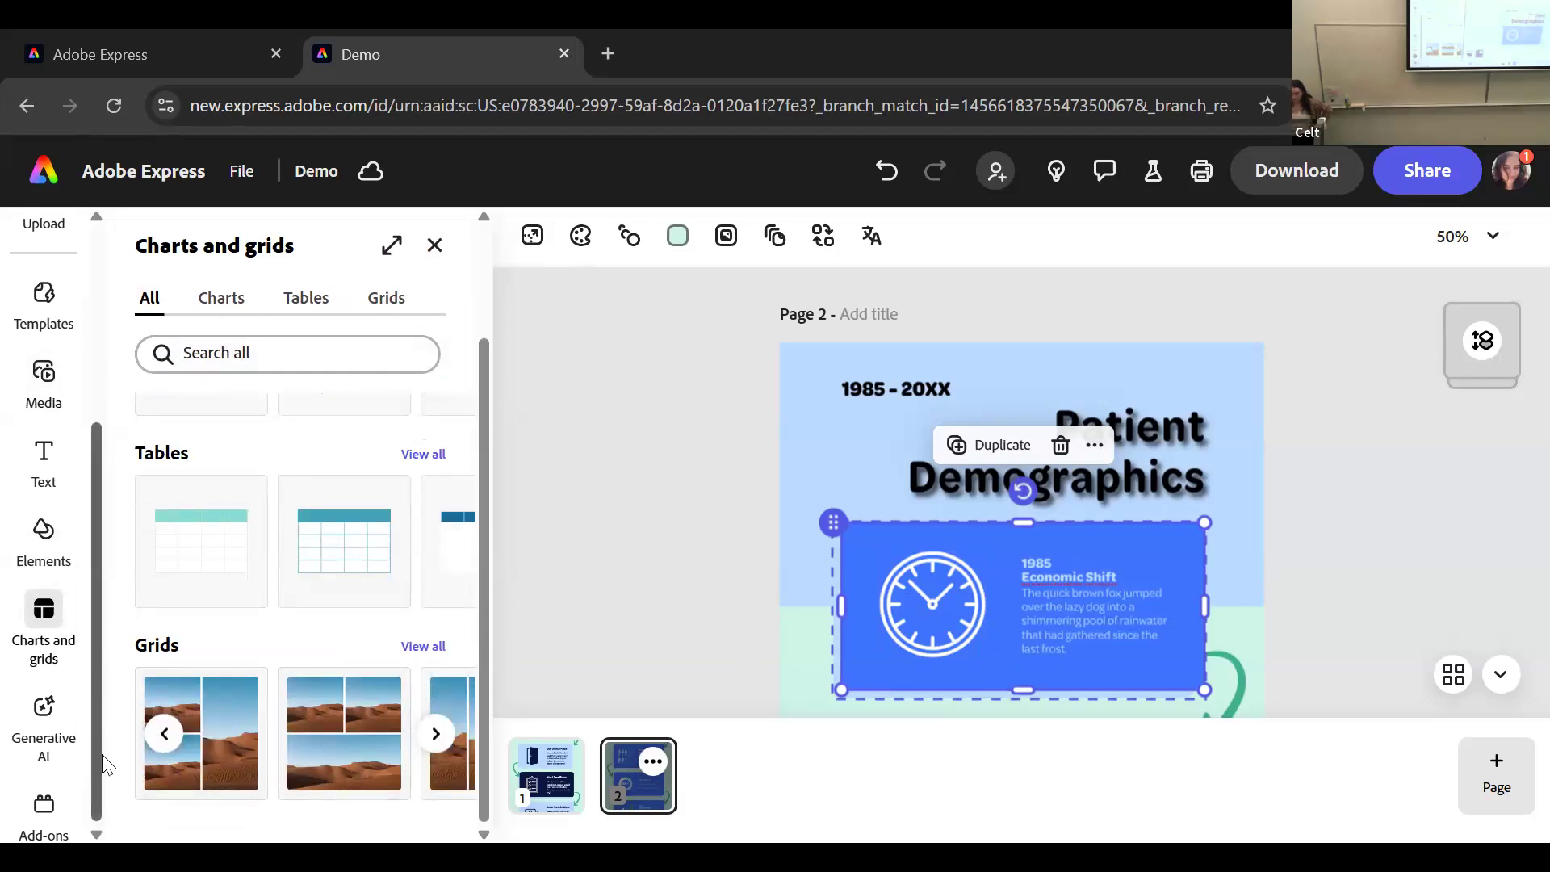
Examine the generative AI options for images, text effects and templates
click(46, 718)
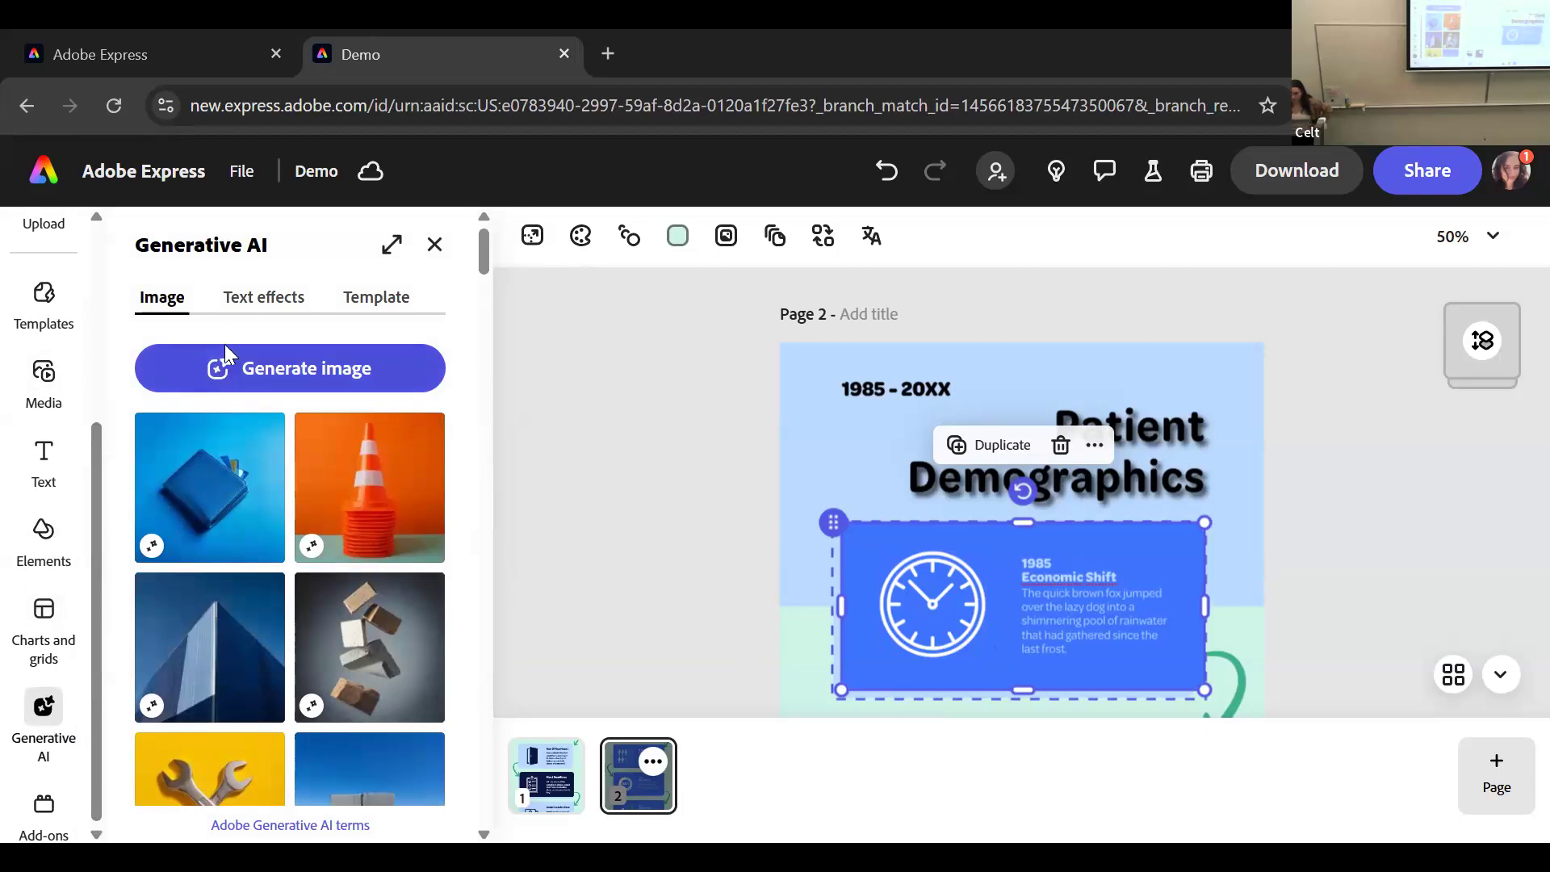
click(254, 311)
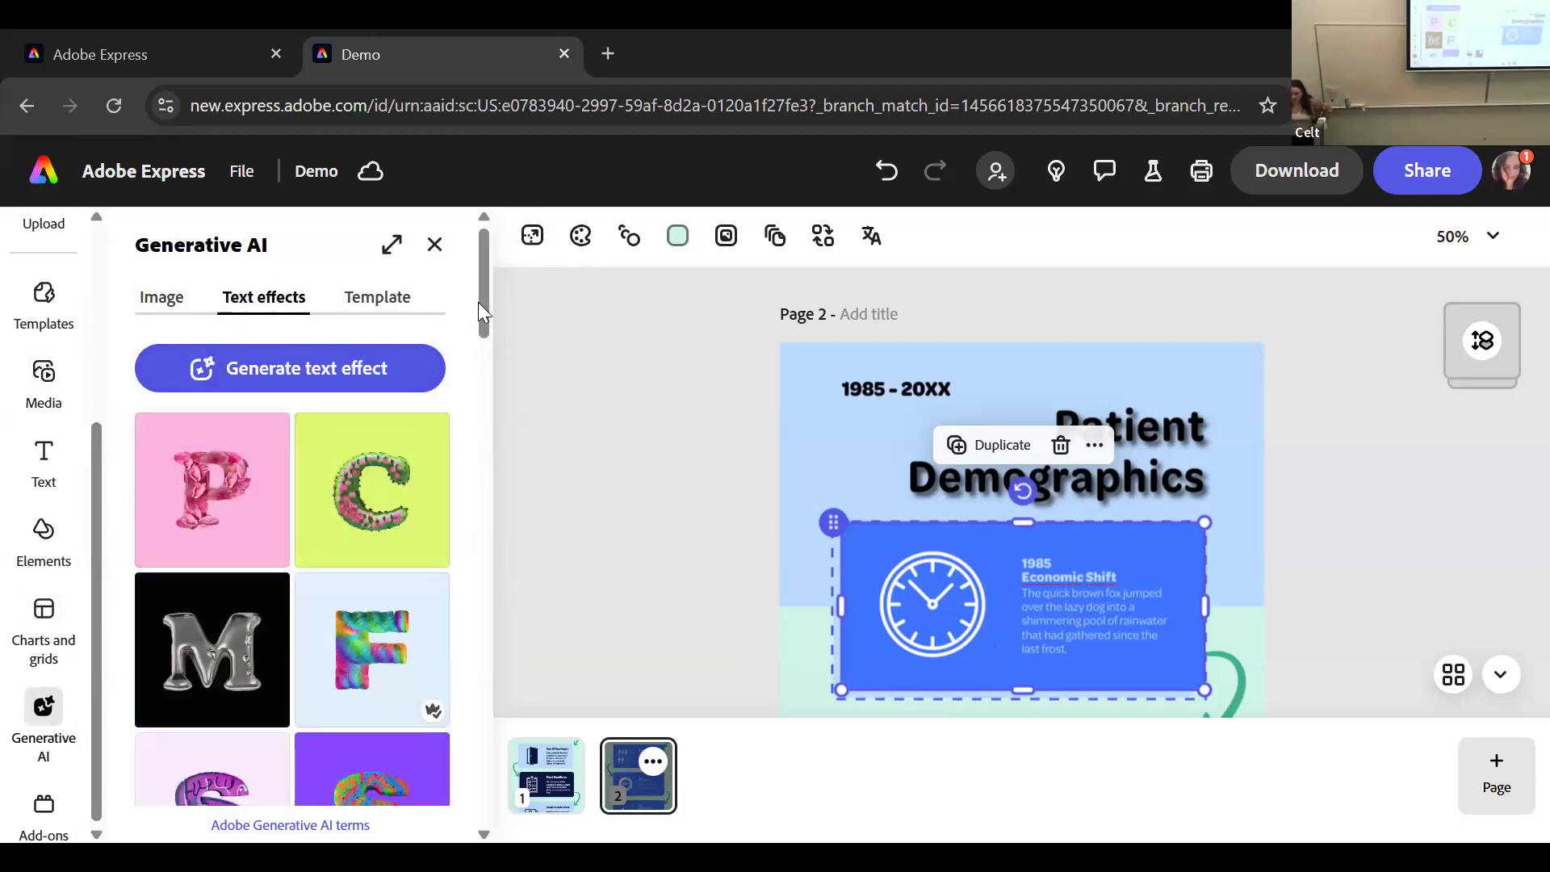
click(373, 304)
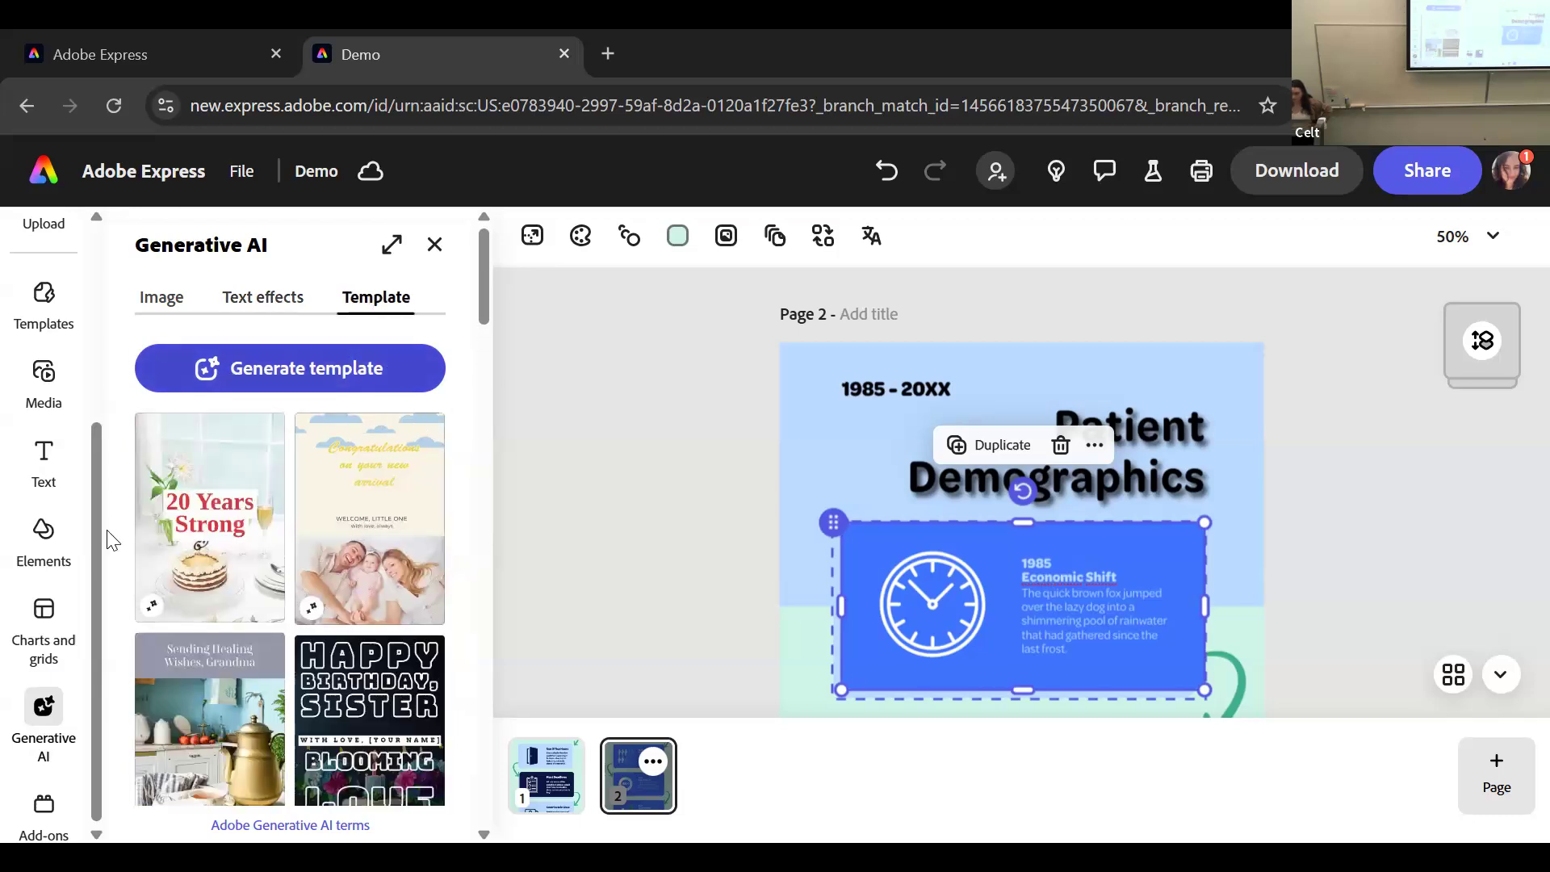
mouse_move(45, 710)
drag(100, 538, 90, 292)
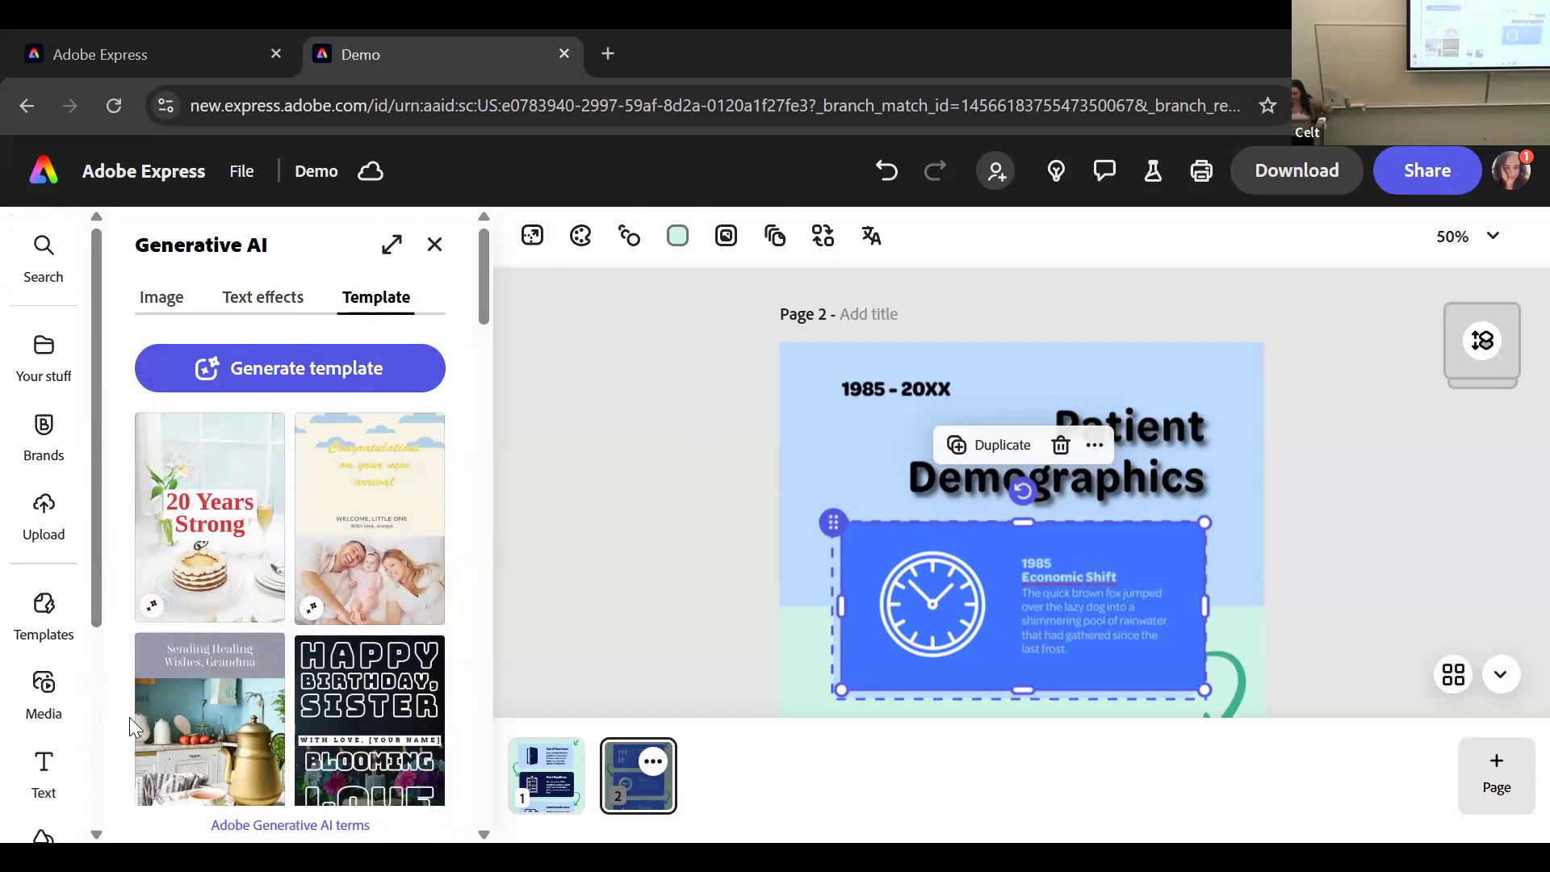
scroll(96, 677, down, 4)
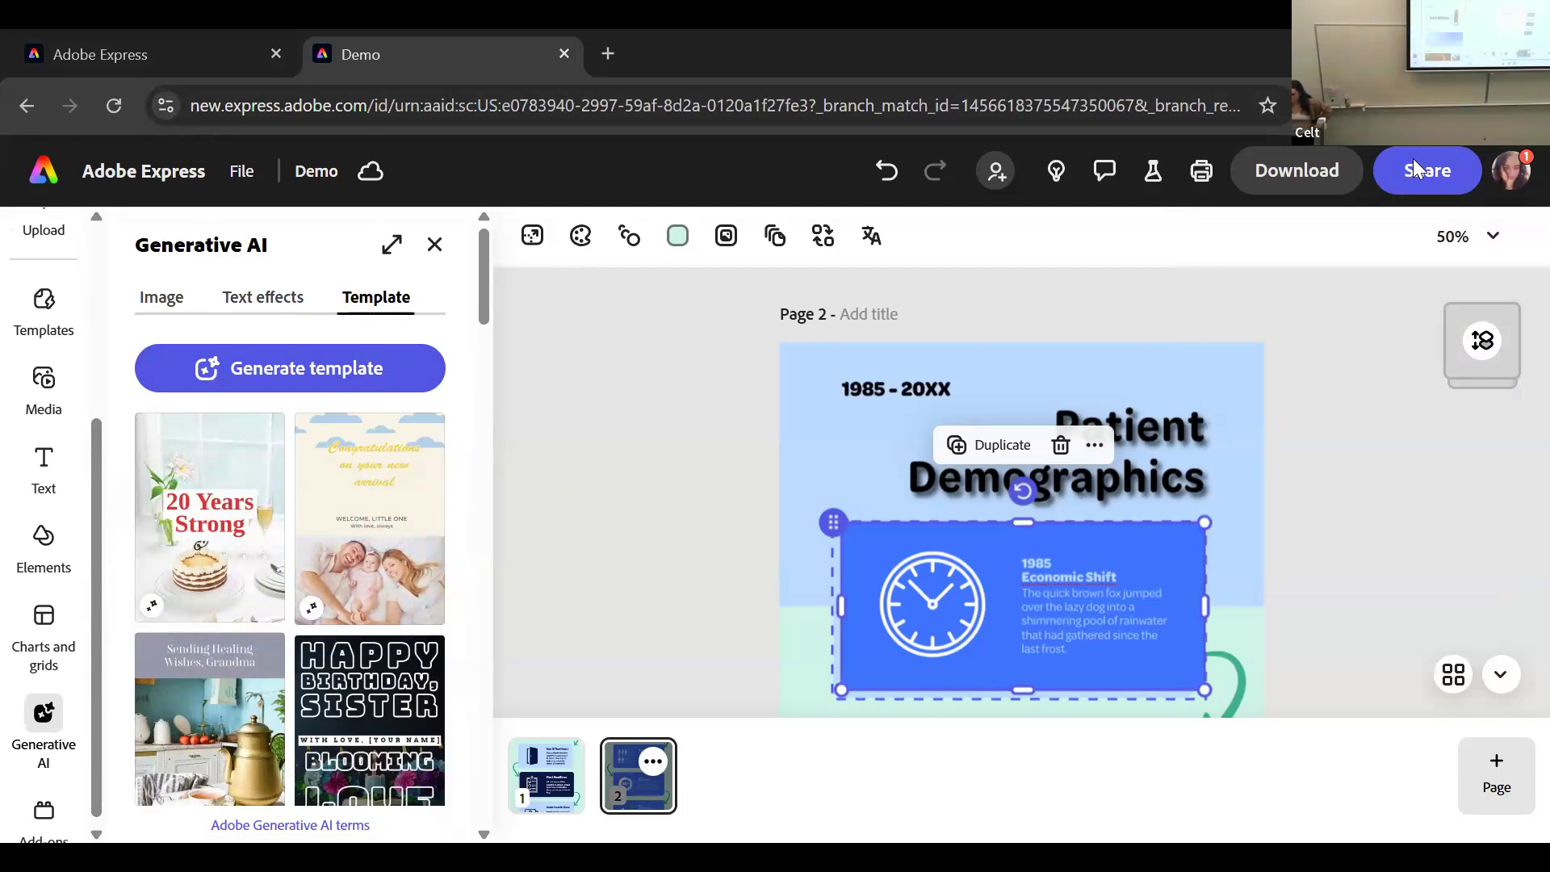
Switch to the slide deck open in the other browser tab and start presenting it from the Making It slide
key(ctrl+Tab)
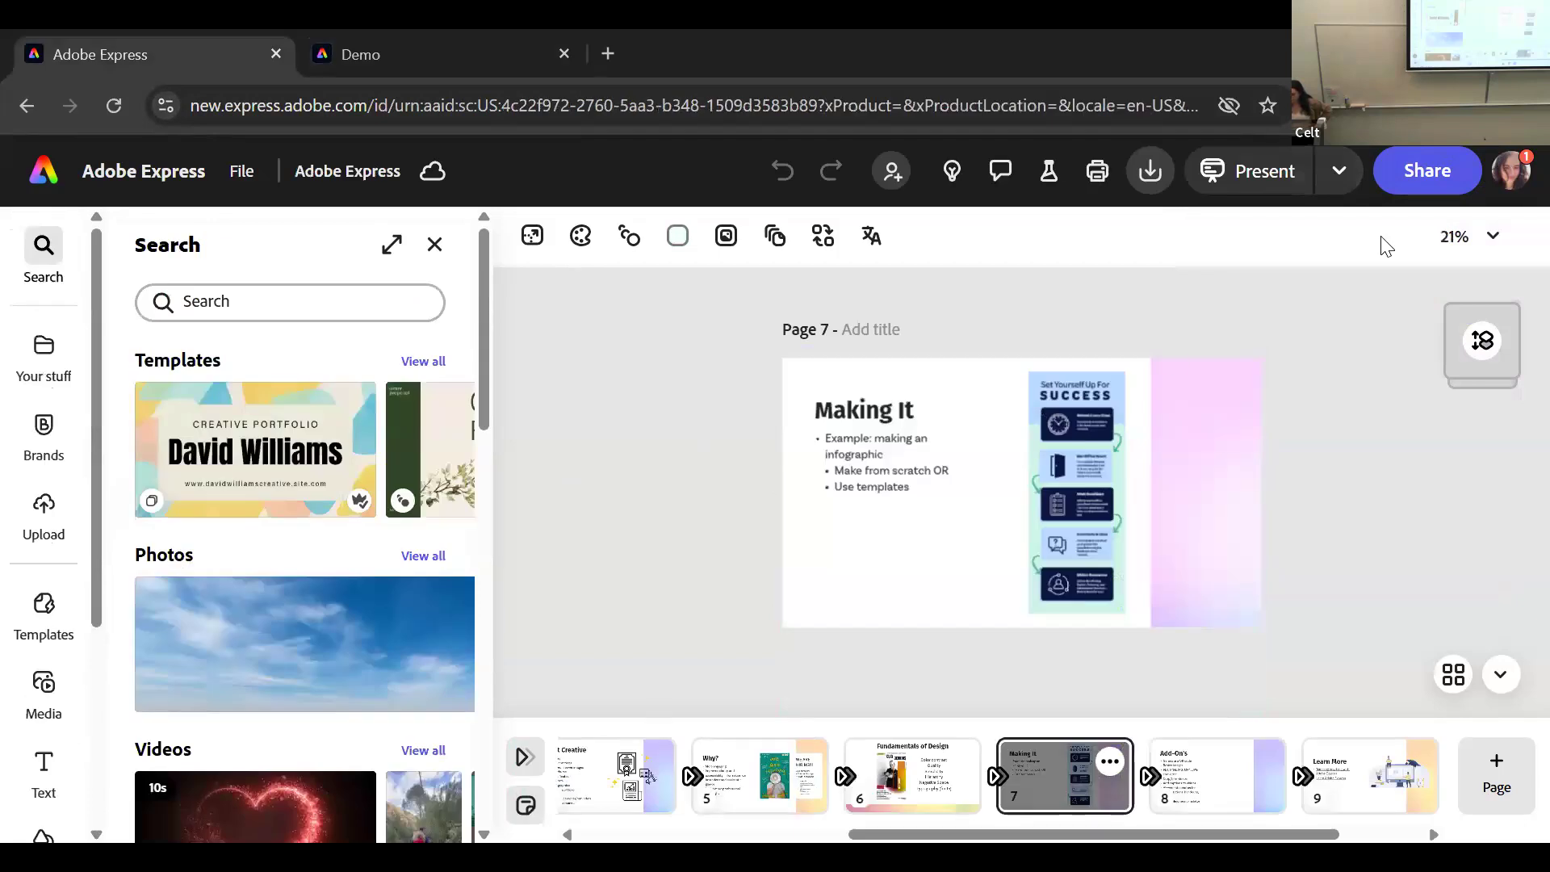
click(1203, 171)
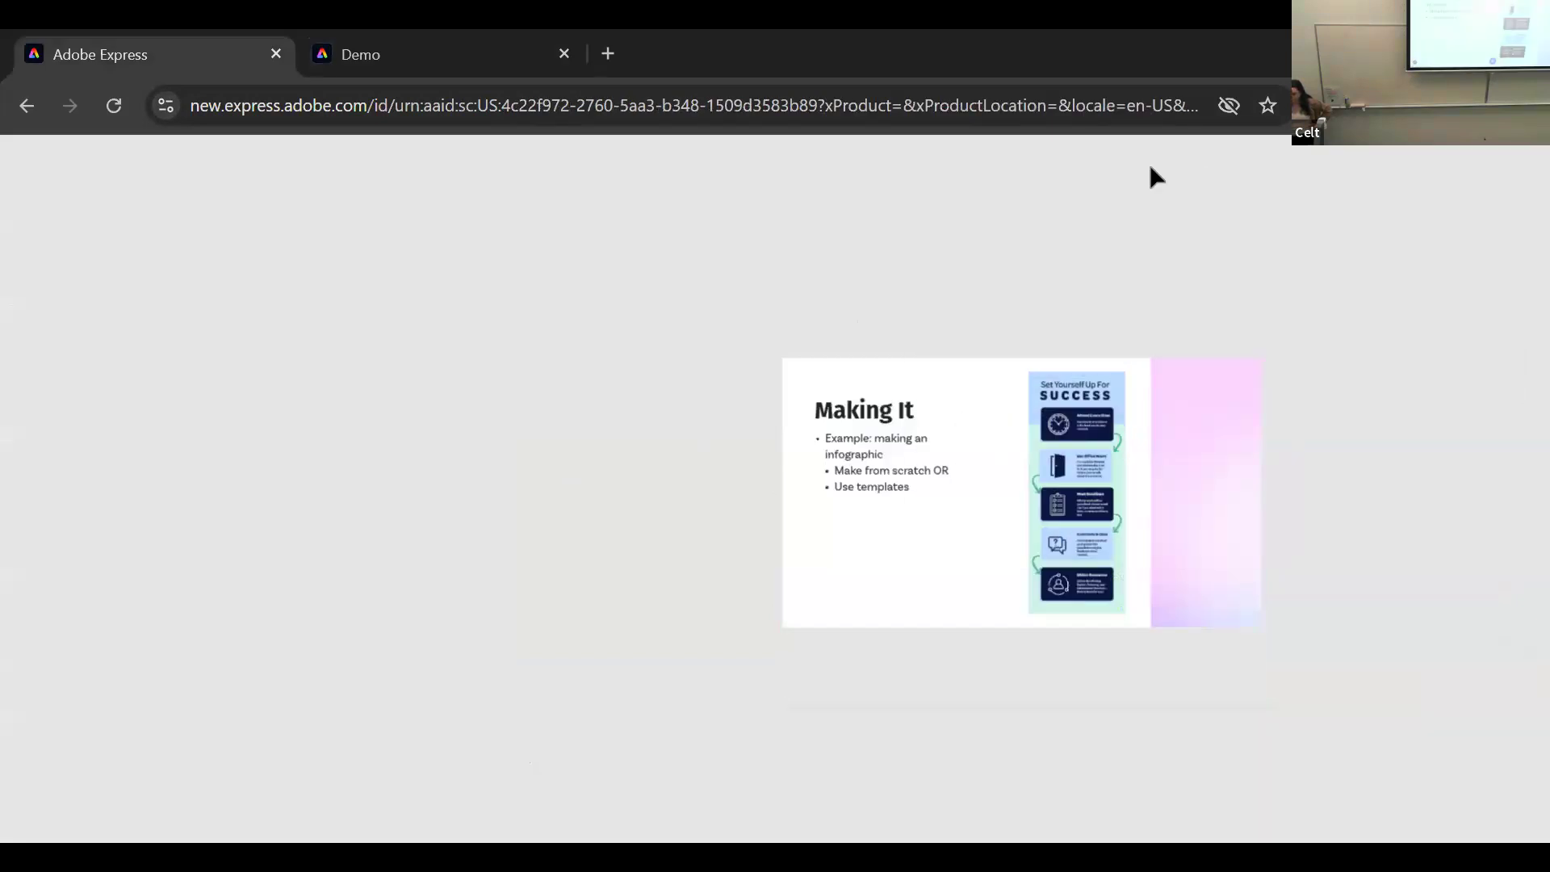